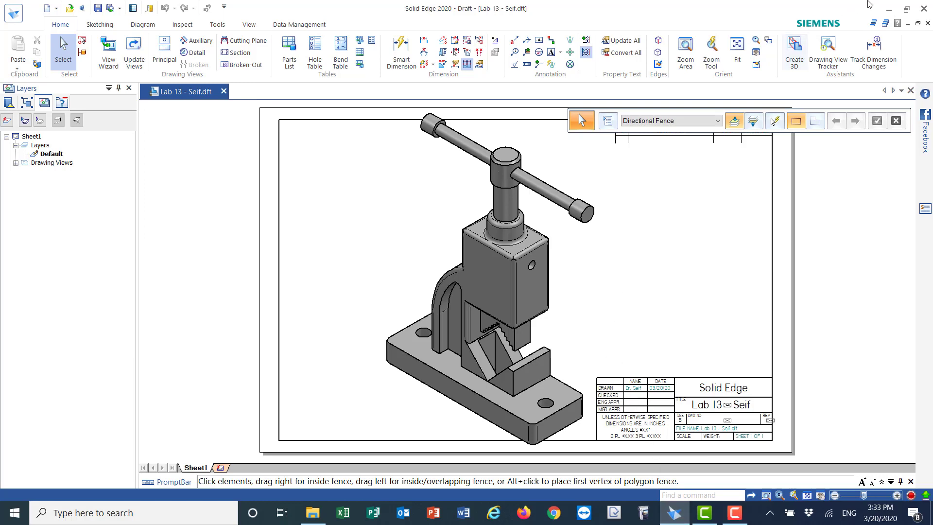
Check the part files in the Lab 13 folder and create a new assembly from the ISO Metric assembly template
{"action": "left_click", "coordinate": [889, 10]}
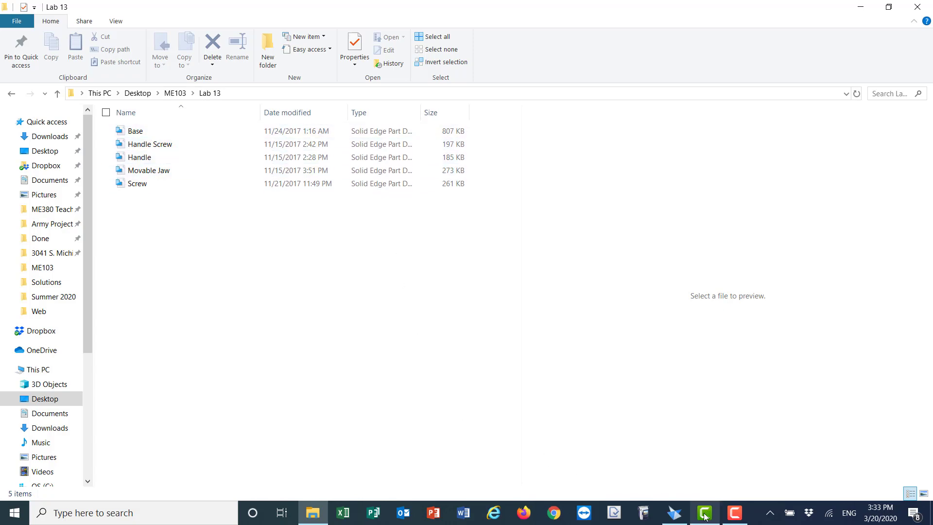
{"action": "left_click", "coordinate": [673, 513]}
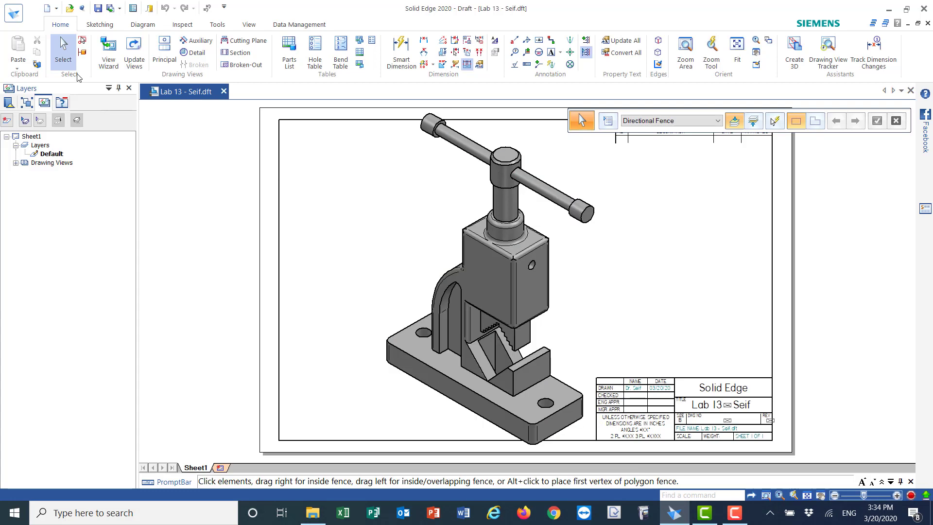
{"action": "left_click", "coordinate": [13, 13]}
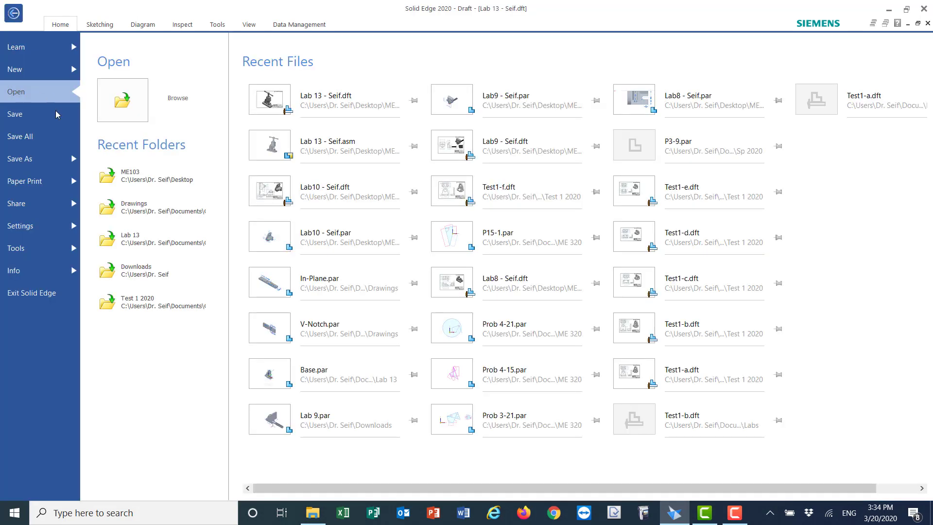
{"action": "left_click", "coordinate": [15, 70]}
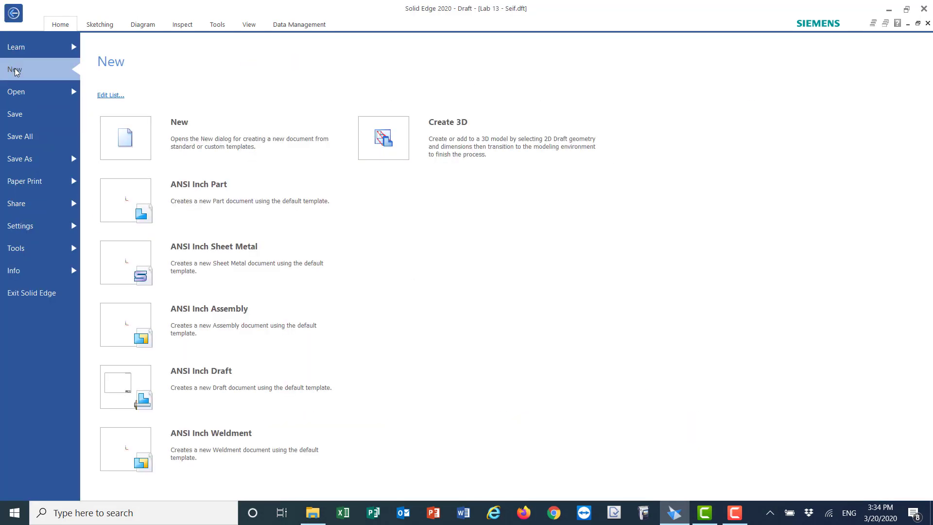
{"action": "left_click", "coordinate": [194, 137]}
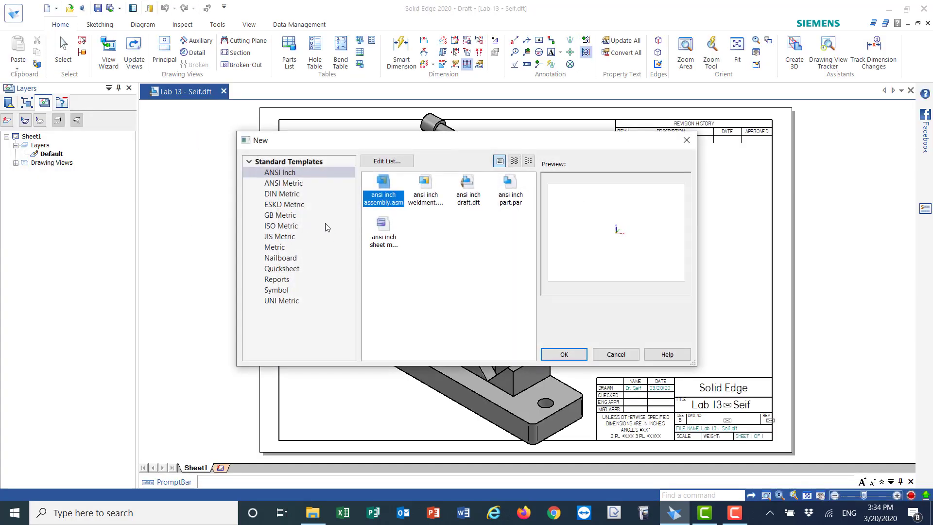
{"action": "left_click", "coordinate": [285, 227]}
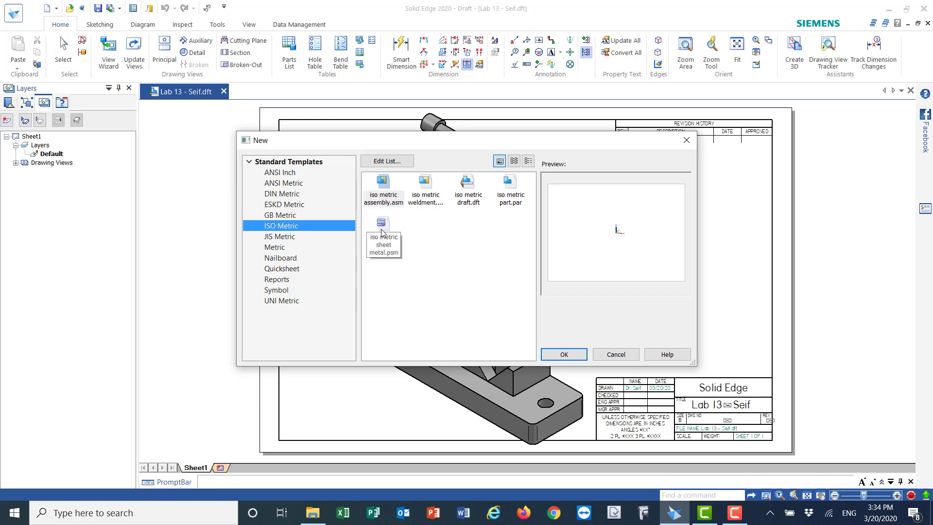
{"action": "left_click", "coordinate": [386, 196]}
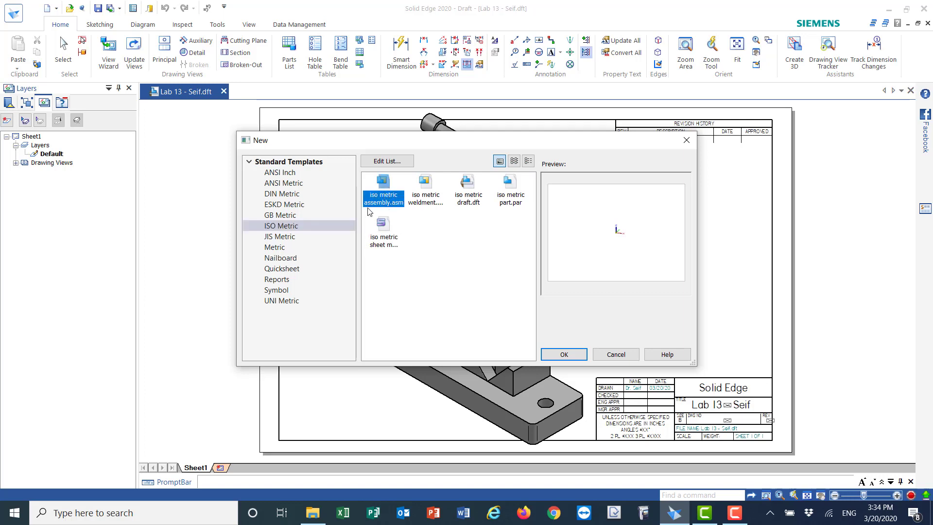
{"action": "left_click", "coordinate": [563, 355]}
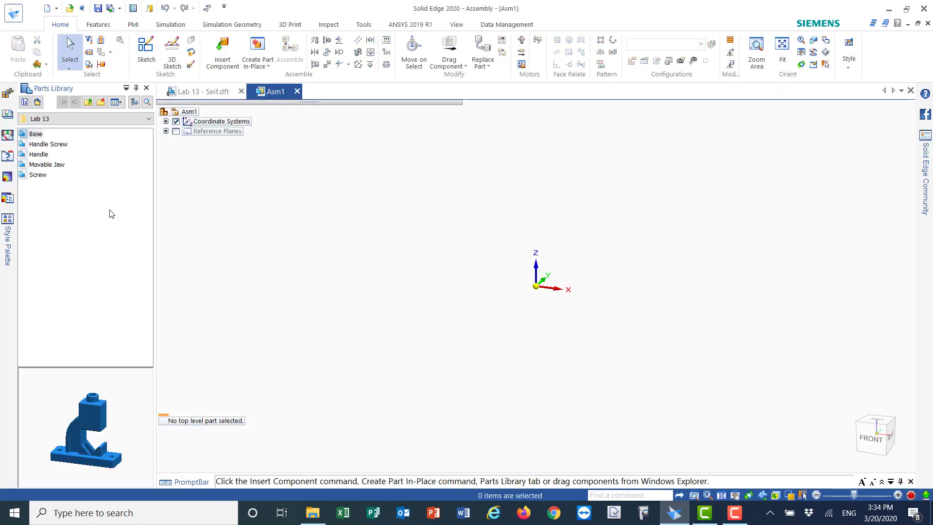
Place the Base part from the Lab 13 folder into the assembly as its first component
{"action": "left_click", "coordinate": [149, 118]}
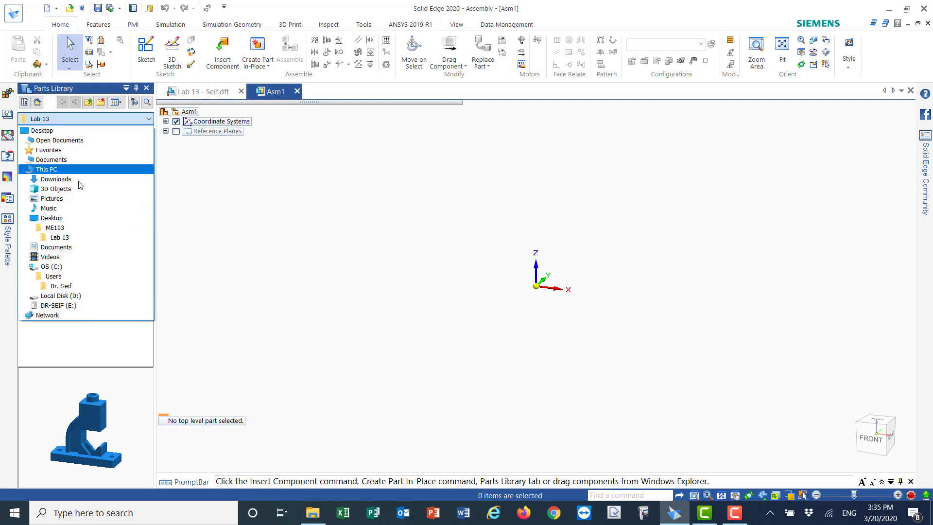
{"action": "left_click", "coordinate": [55, 237]}
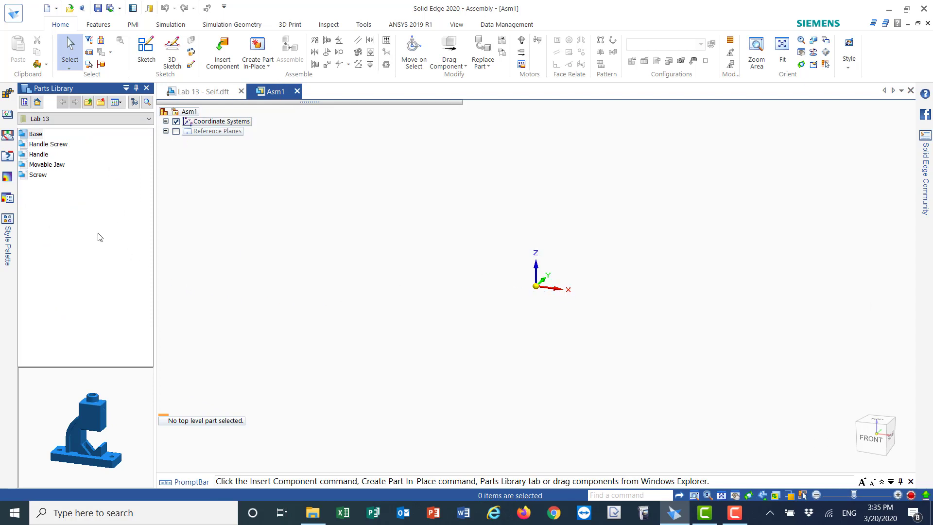
{"action": "double_click", "coordinate": [34, 134]}
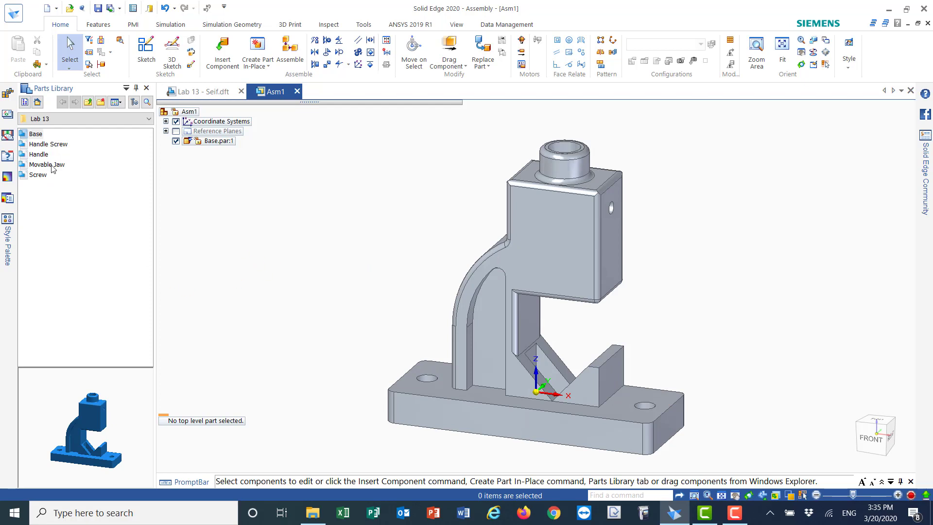
Add the Screw part beside the base and align its shaft axis with the base's top hole using an Insert relationship
{"action": "left_click", "coordinate": [36, 176]}
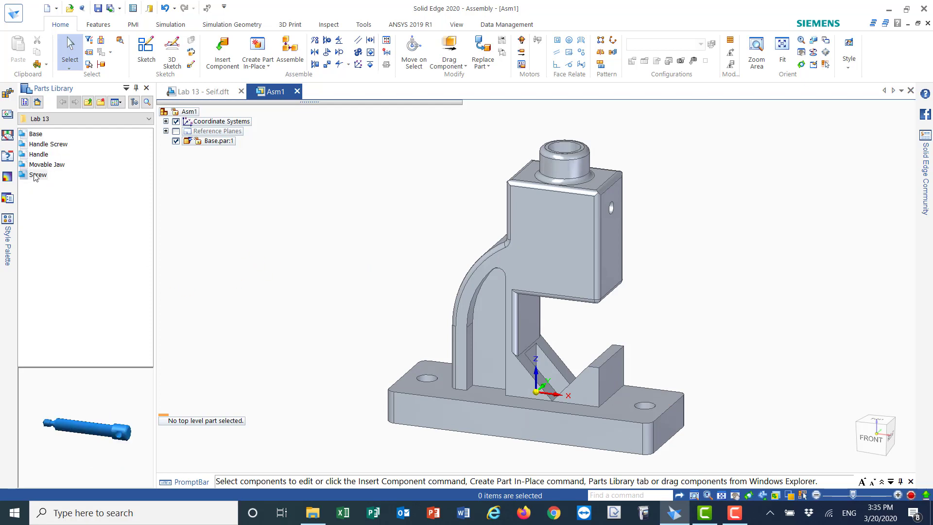
{"action": "left_click_drag", "start_coordinate": [35, 177], "coordinate": [782, 183]}
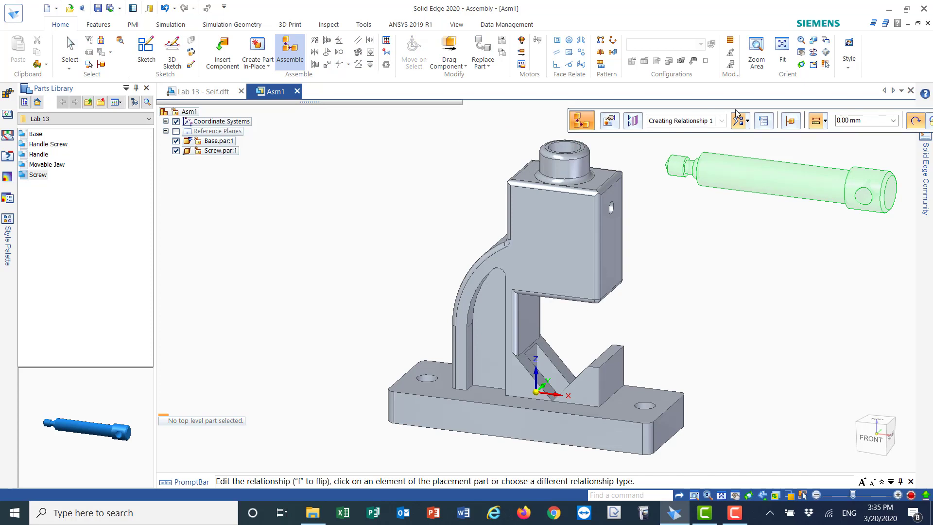
{"action": "left_click_drag", "start_coordinate": [751, 115], "coordinate": [213, 125]}
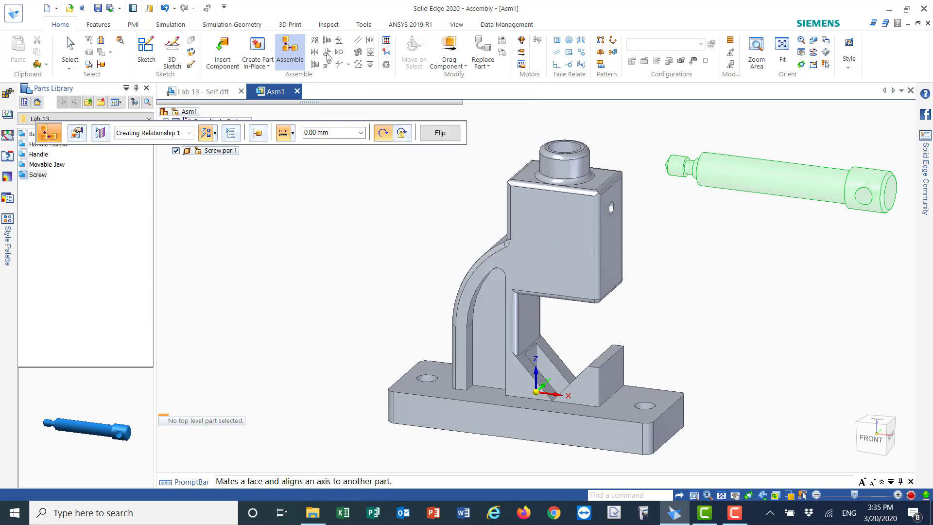
{"action": "left_click", "coordinate": [216, 133]}
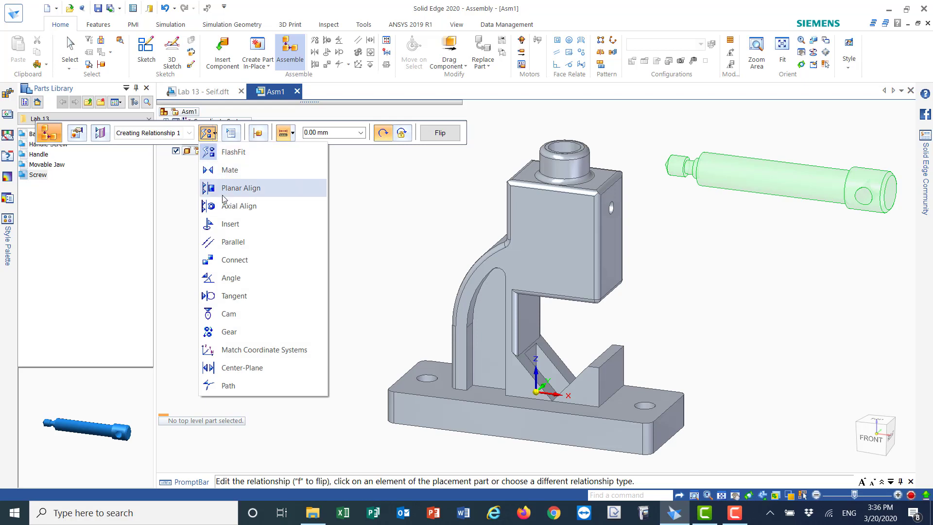
{"action": "left_click", "coordinate": [230, 224]}
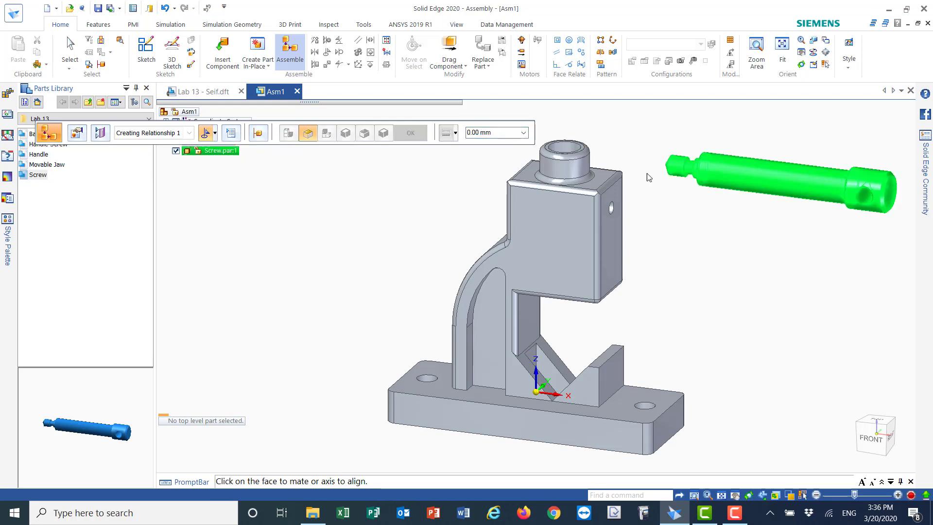
{"action": "left_click", "coordinate": [753, 174]}
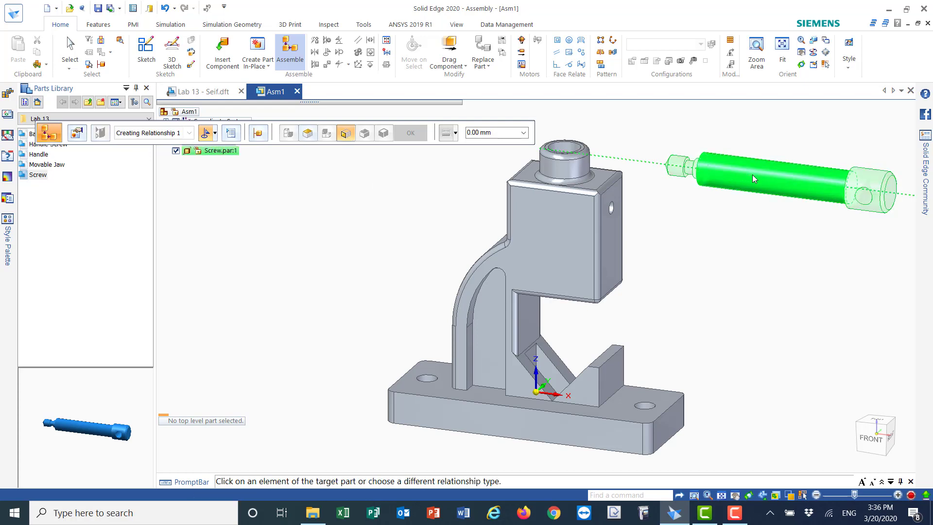
{"action": "left_click", "coordinate": [566, 168]}
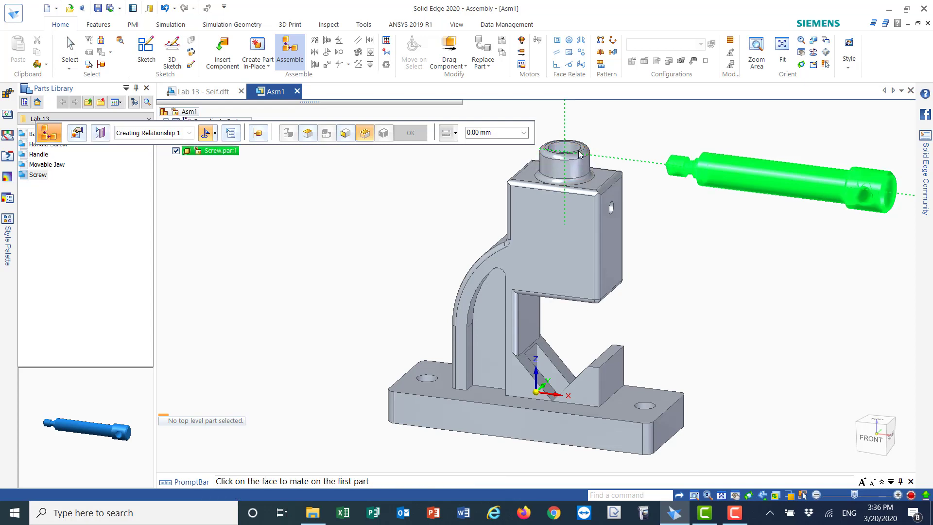
Mate the underside of the screw's head to the rim of the base's top hole with a 35 mm offset
{"action": "left_click", "coordinate": [479, 132]}
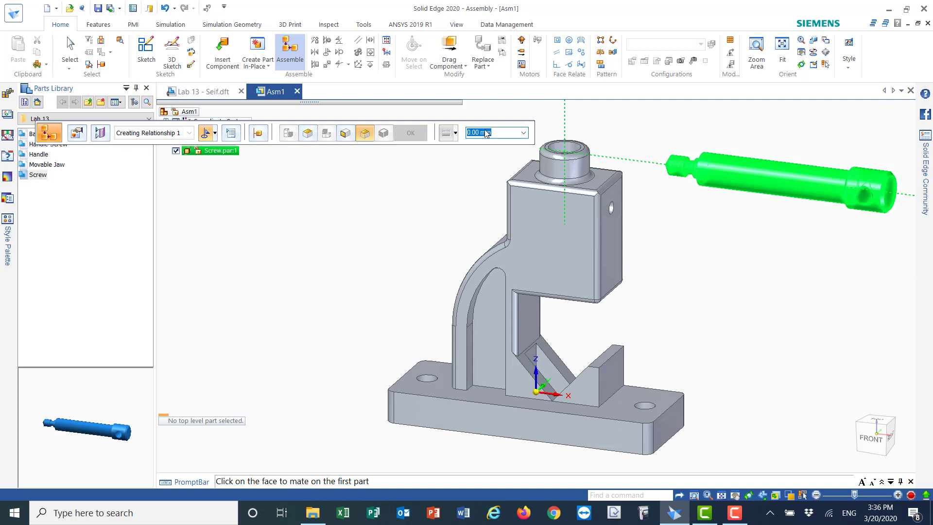
{"action": "type", "text": "35"}
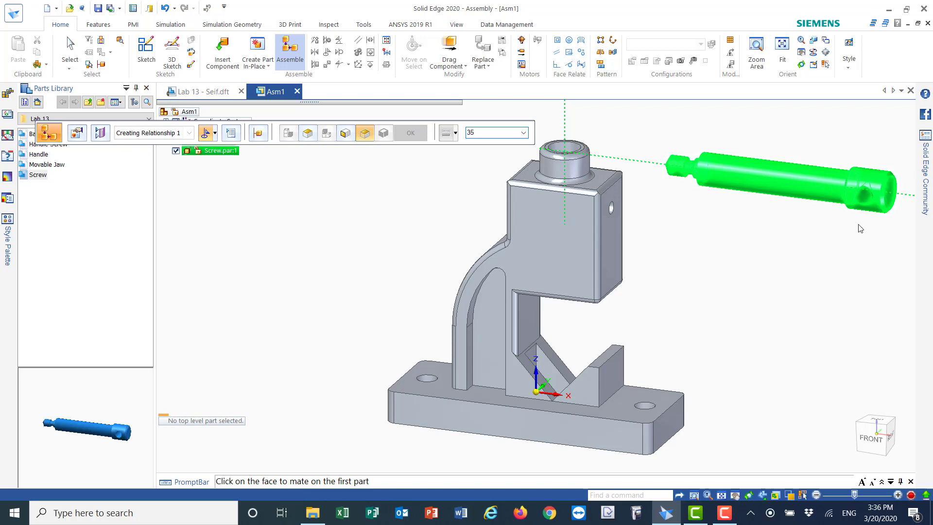
{"action": "middle_click_drag", "start_coordinate": [848, 268], "coordinate": [910, 285]}
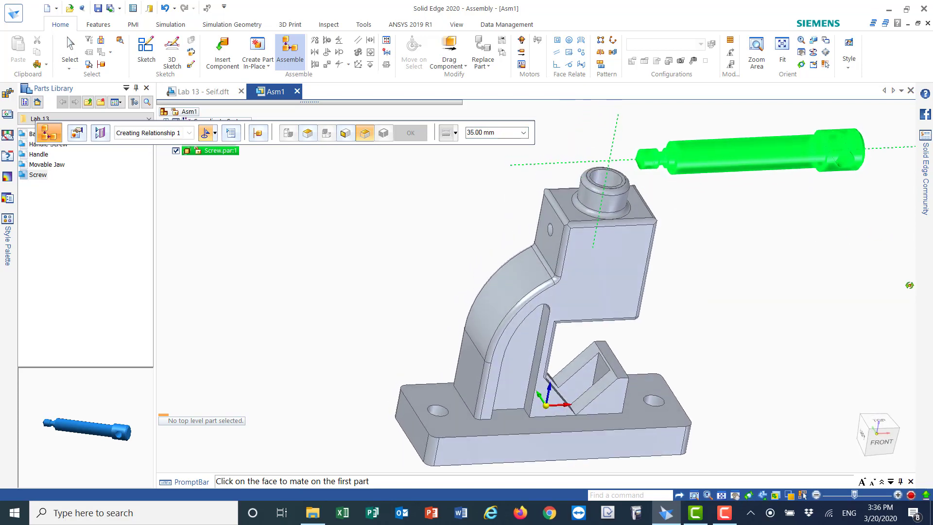
{"action": "left_click", "coordinate": [823, 171]}
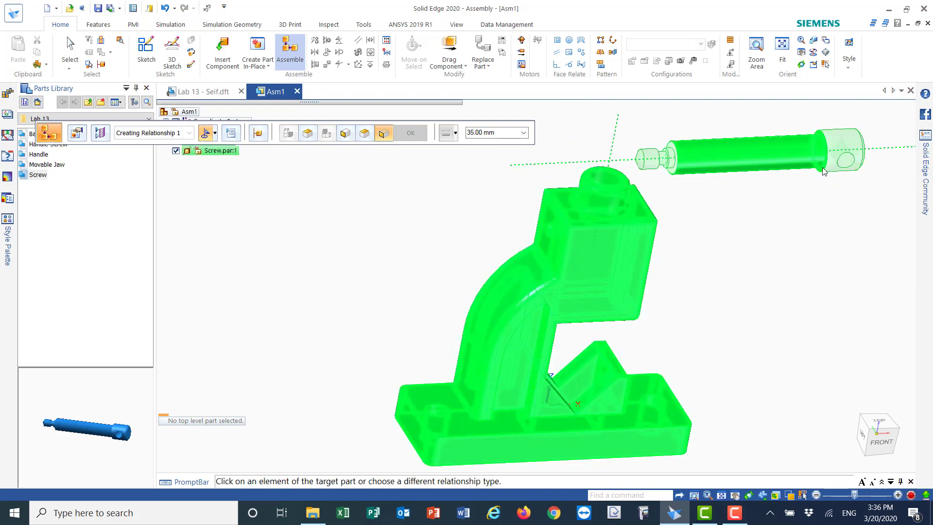
{"action": "left_click", "coordinate": [609, 188]}
{"action": "right_click", "coordinate": [610, 189]}
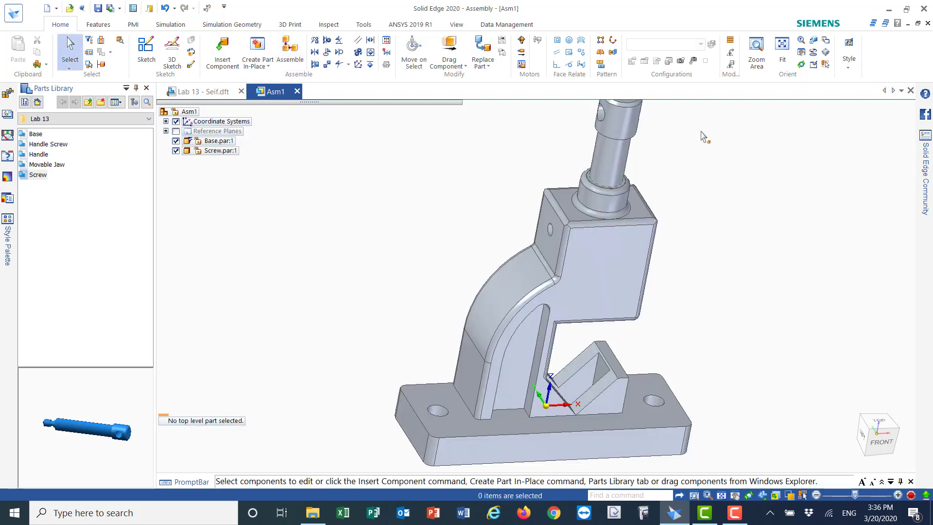
Add the Movable Jaw part beside the assembly and hide the Base part to expose the screw's lower end
{"action": "scroll", "coordinate": [451, 199], "scroll_direction": "down", "scroll_amount": 3}
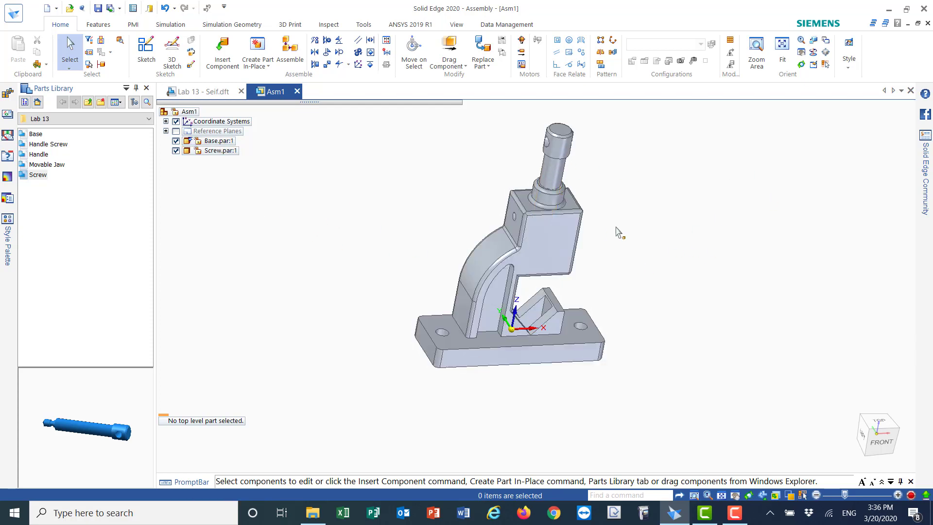
{"action": "left_click", "coordinate": [857, 458]}
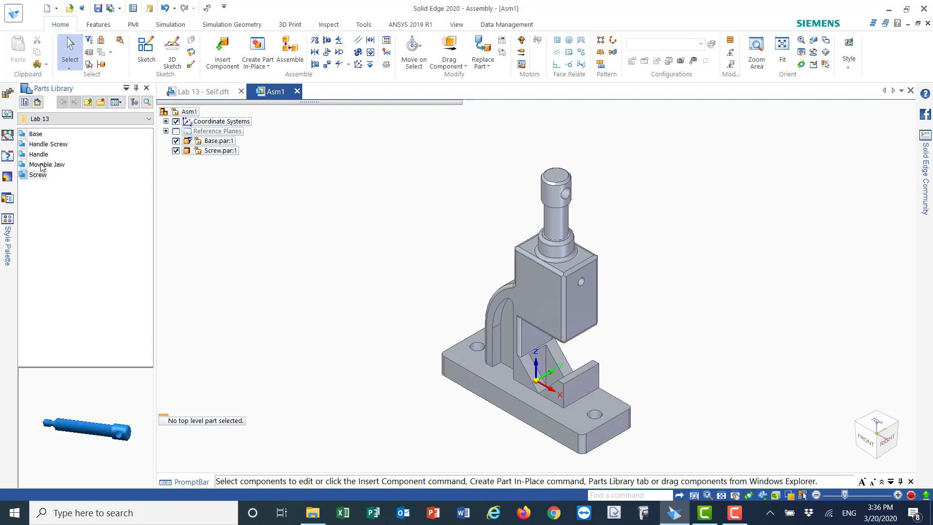
{"action": "left_click_drag", "start_coordinate": [33, 166], "coordinate": [723, 289]}
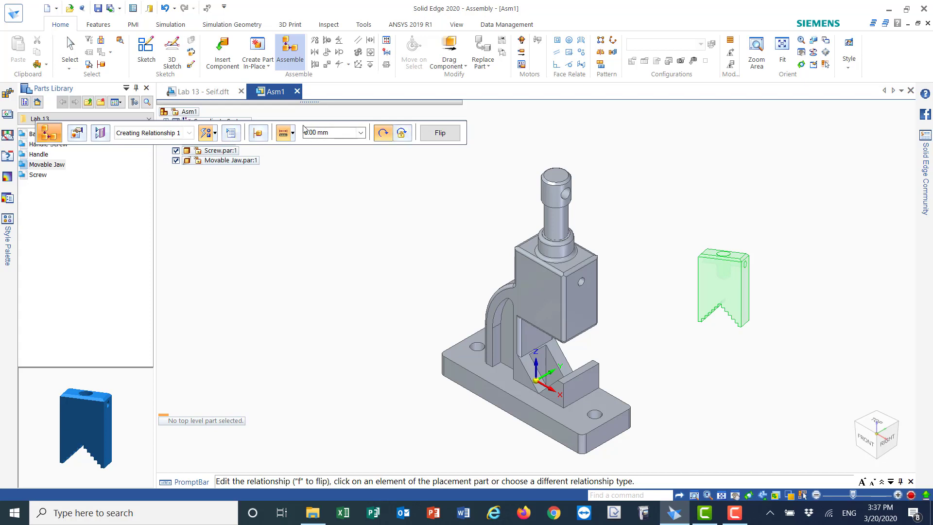
{"action": "left_click_drag", "start_coordinate": [311, 129], "coordinate": [701, 120]}
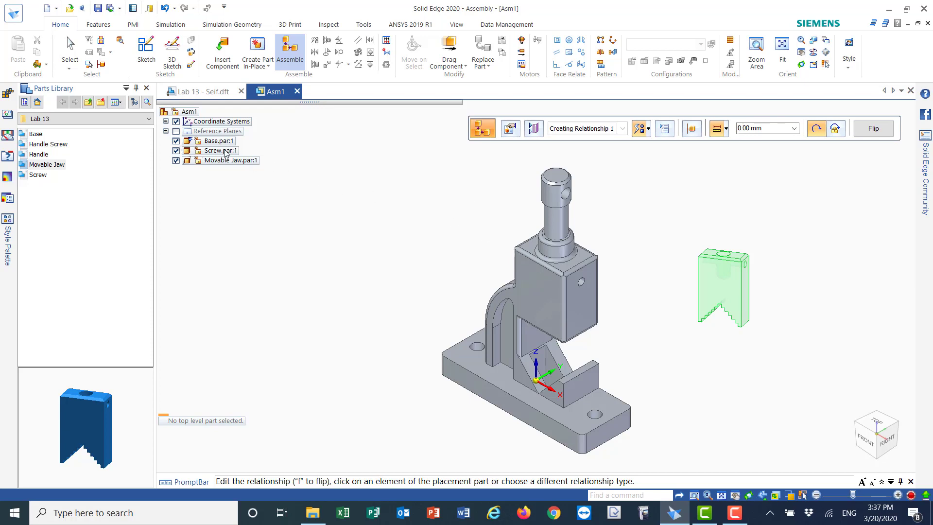
{"action": "left_click", "coordinate": [176, 141]}
{"action": "left_click", "coordinate": [176, 142]}
{"action": "left_click", "coordinate": [176, 141]}
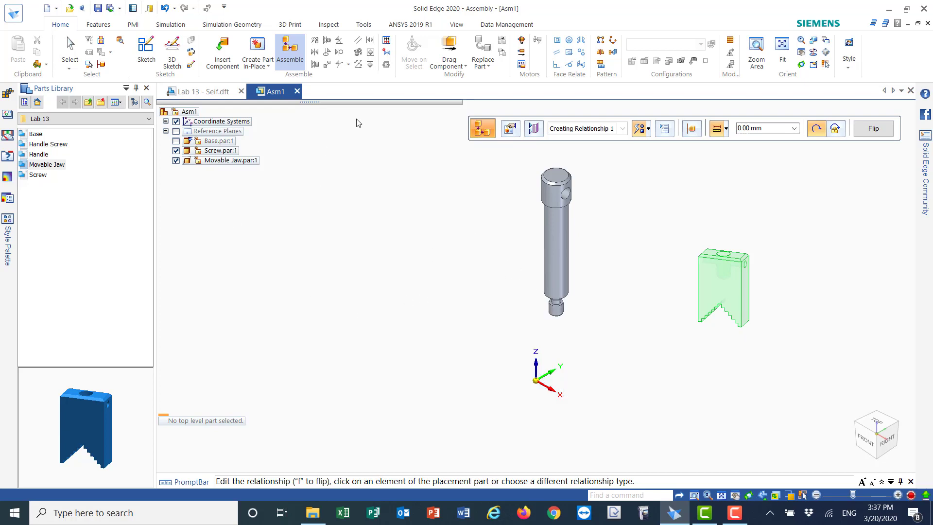
{"action": "left_click", "coordinate": [327, 58]}
{"action": "left_click_drag", "start_coordinate": [745, 122], "coordinate": [624, 115]}
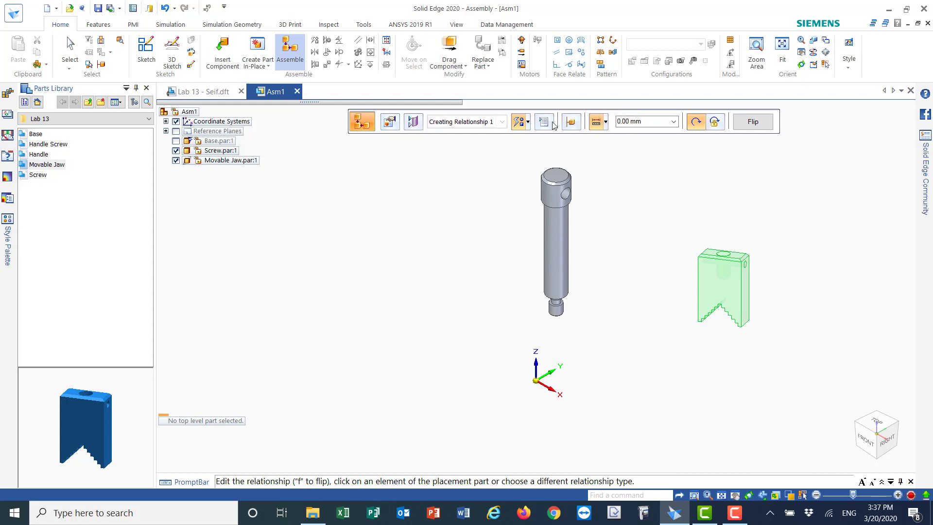
{"action": "left_click", "coordinate": [528, 122]}
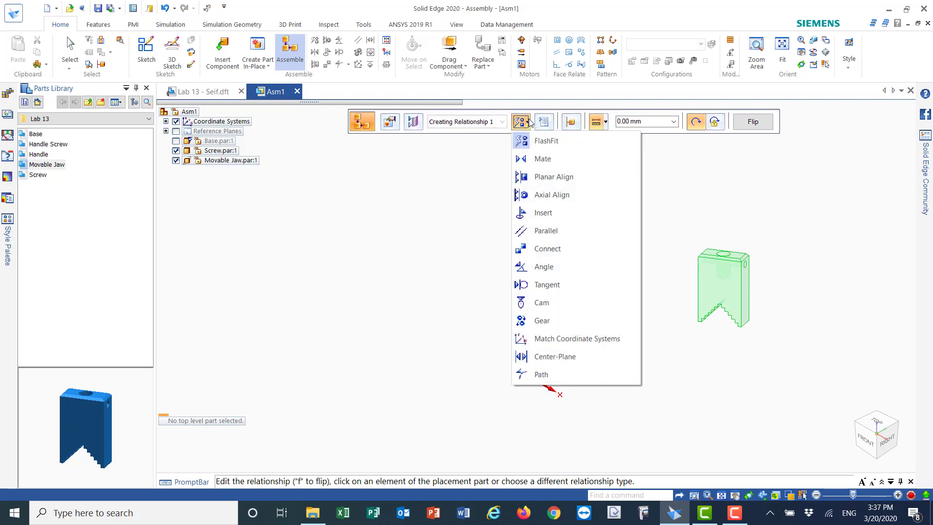
{"action": "left_click", "coordinate": [542, 214]}
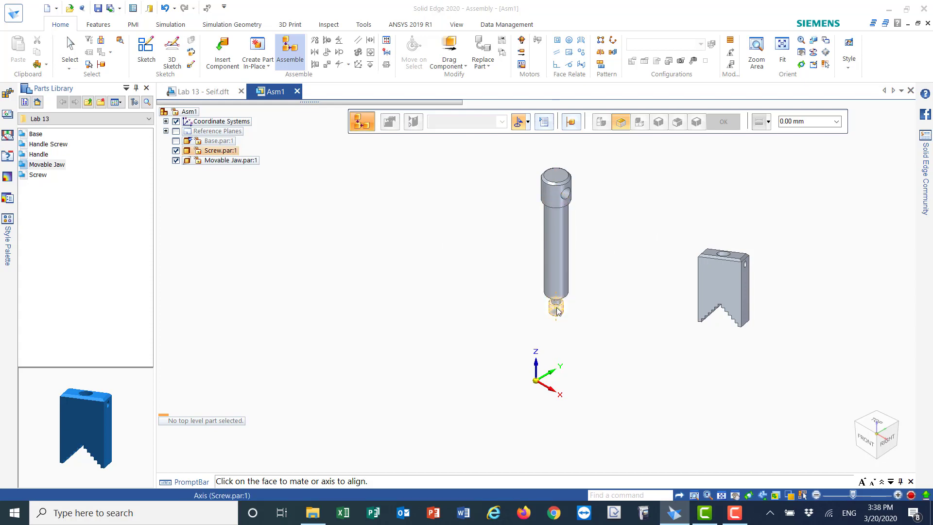
{"action": "left_click", "coordinate": [561, 282]}
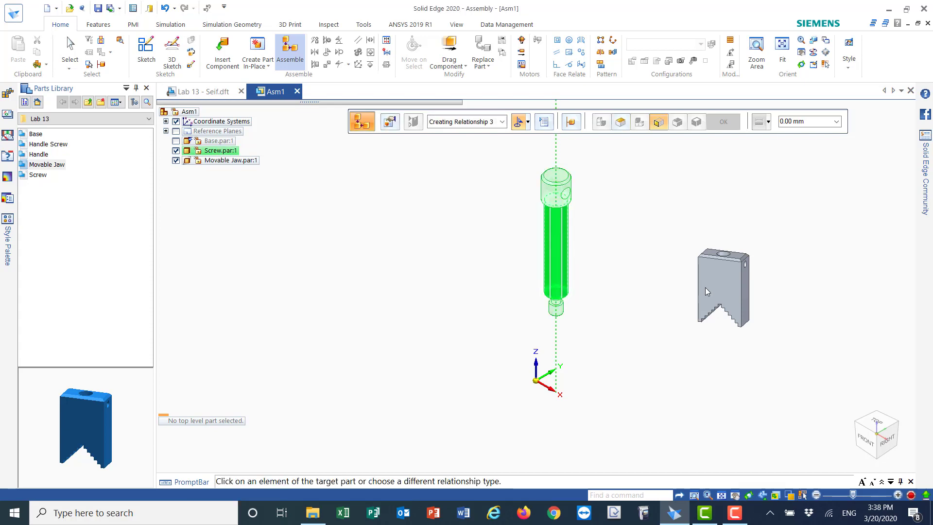
{"action": "left_click", "coordinate": [725, 257]}
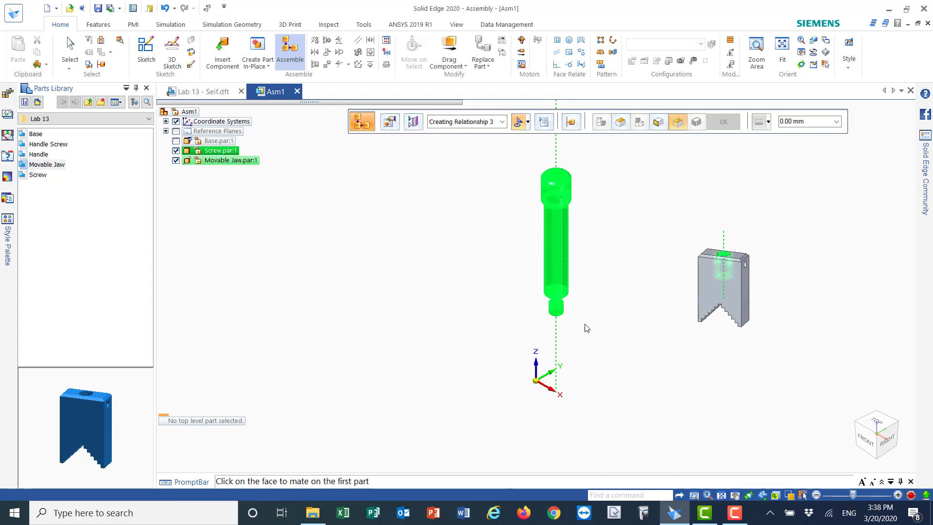
Insert the movable jaw onto the screw, mating its top face to the shaft's lower shoulder and aligning its top hole with the shaft axis
{"action": "middle_click_drag", "start_coordinate": [616, 312], "coordinate": [640, 246]}
{"action": "scroll", "coordinate": [639, 250], "scroll_direction": "down", "scroll_amount": 5}
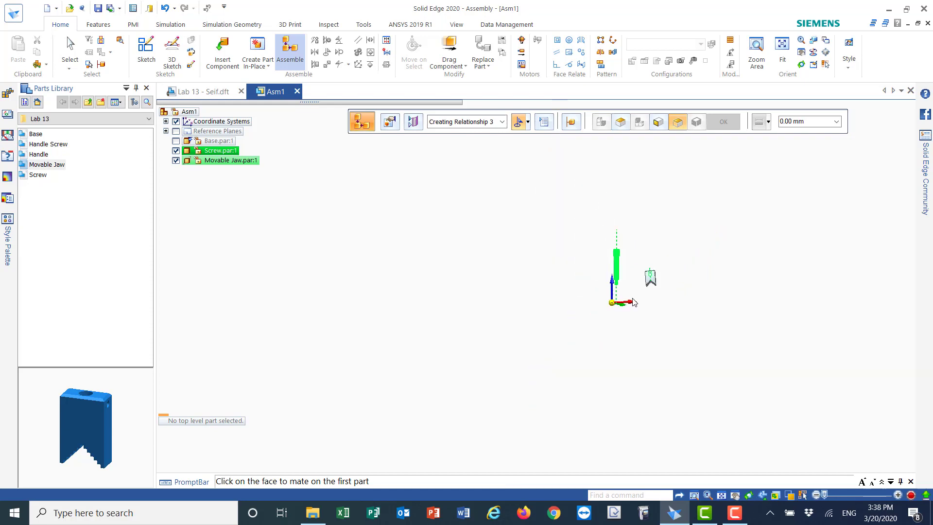
{"action": "left_click", "coordinate": [756, 51]}
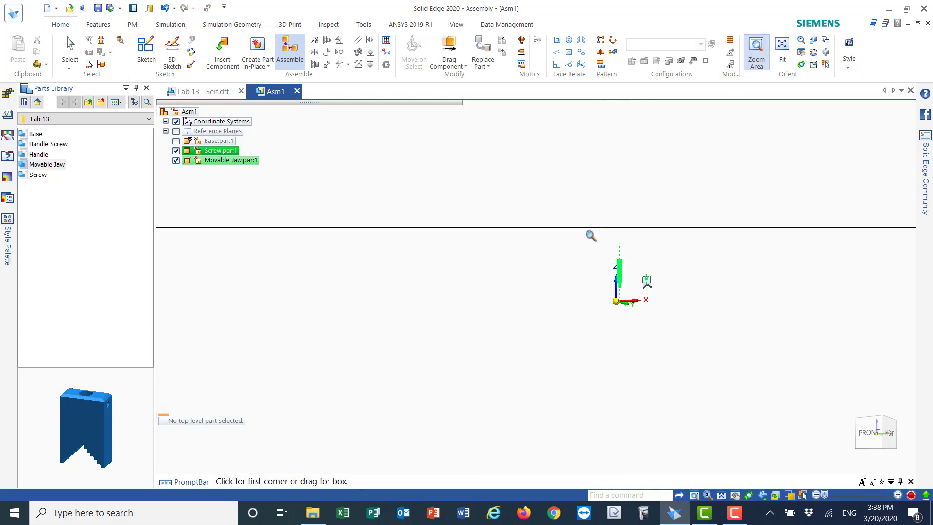
{"action": "left_click_drag", "start_coordinate": [527, 230], "coordinate": [693, 313]}
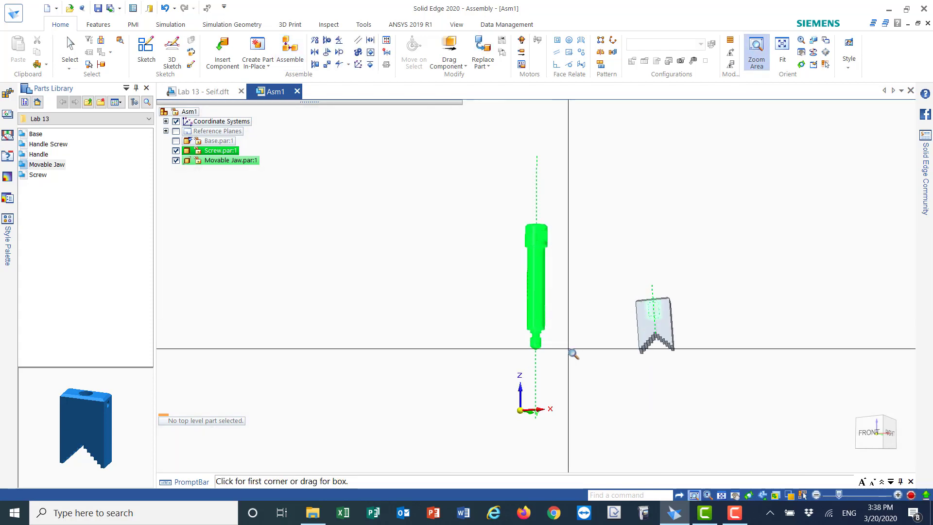
{"action": "middle_click_drag", "start_coordinate": [569, 393], "coordinate": [574, 374]}
{"action": "scroll", "coordinate": [574, 374], "scroll_direction": "down", "scroll_amount": 3}
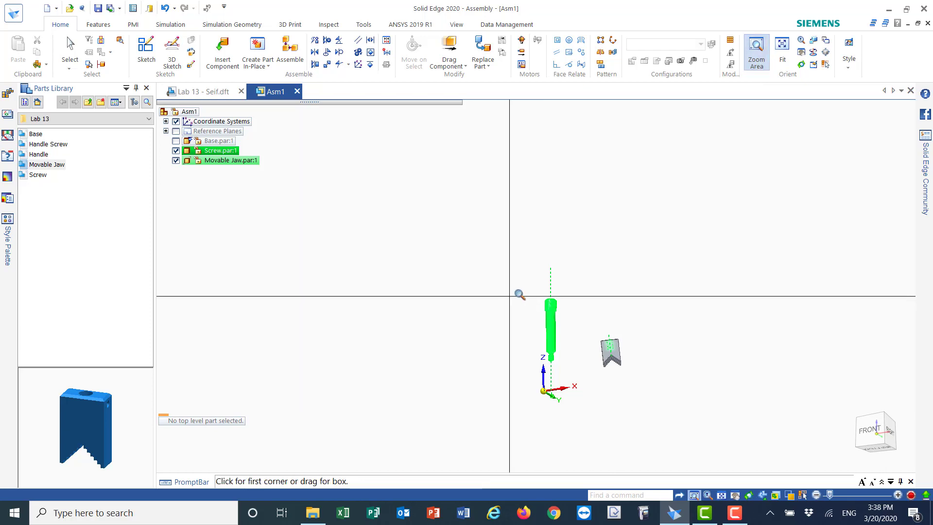
{"action": "left_click_drag", "start_coordinate": [525, 298], "coordinate": [607, 385]}
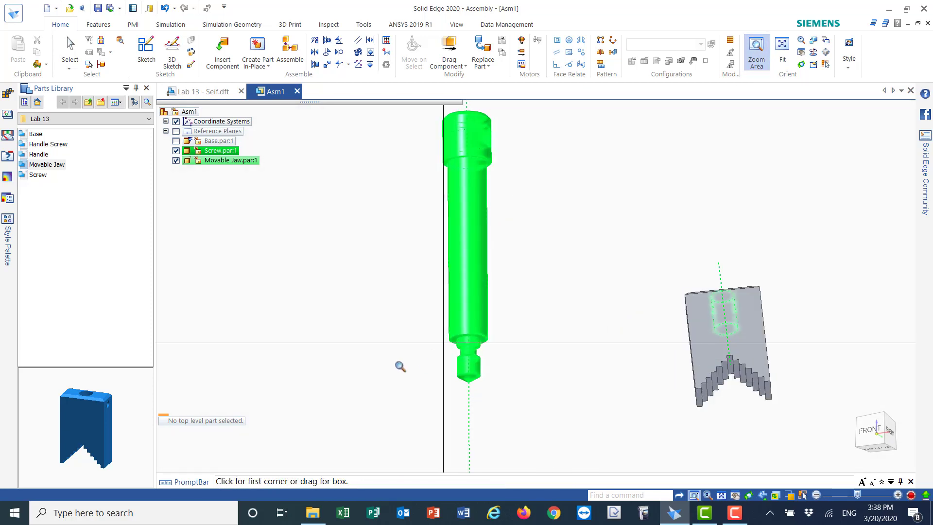
{"action": "left_click", "coordinate": [327, 54]}
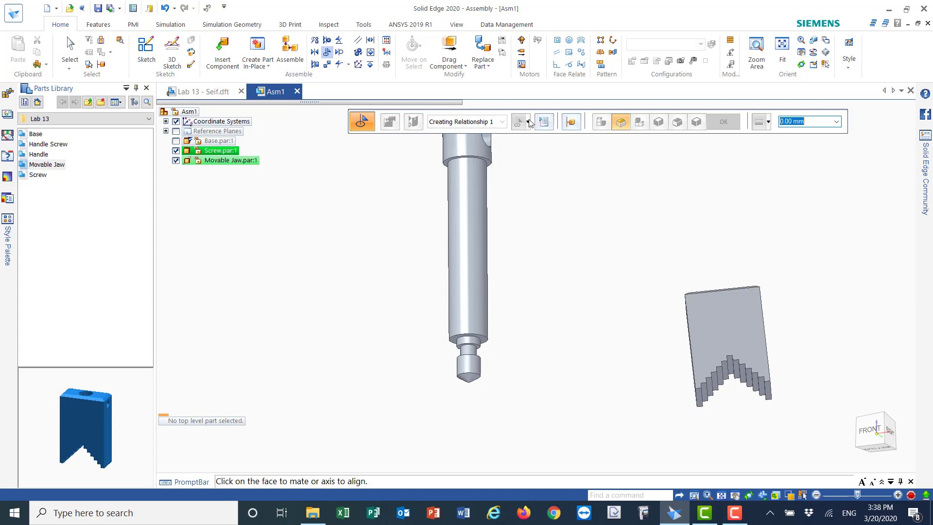
{"action": "left_click", "coordinate": [487, 342]}
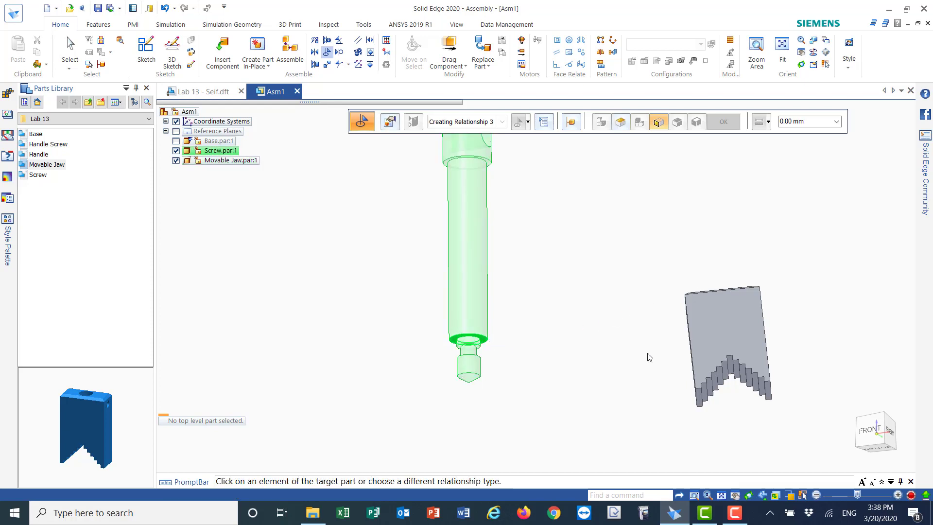
{"action": "middle_click_drag", "start_coordinate": [639, 340], "coordinate": [664, 354]}
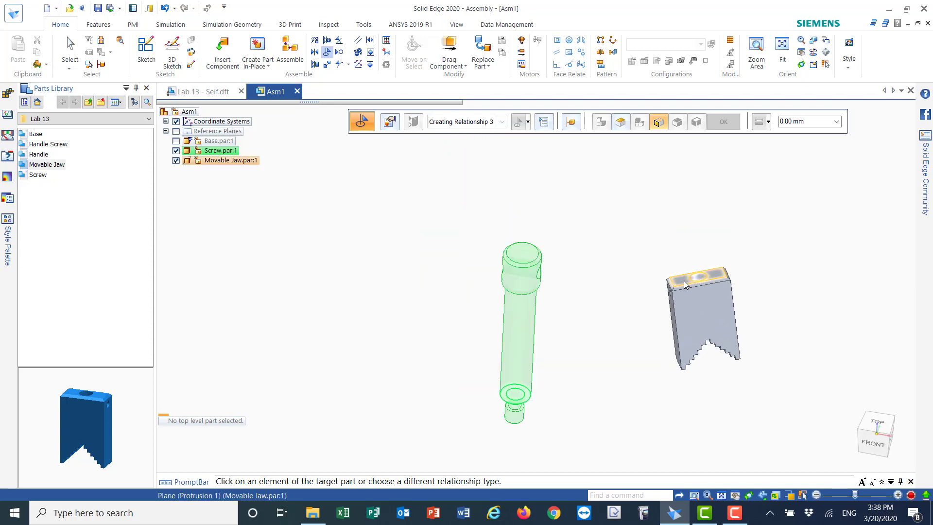
{"action": "left_click", "coordinate": [686, 285]}
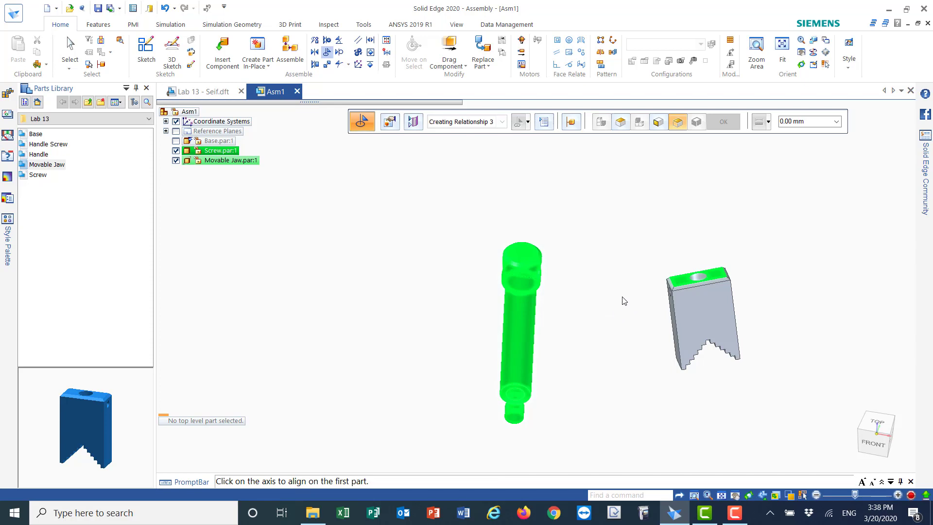
{"action": "left_click", "coordinate": [517, 362]}
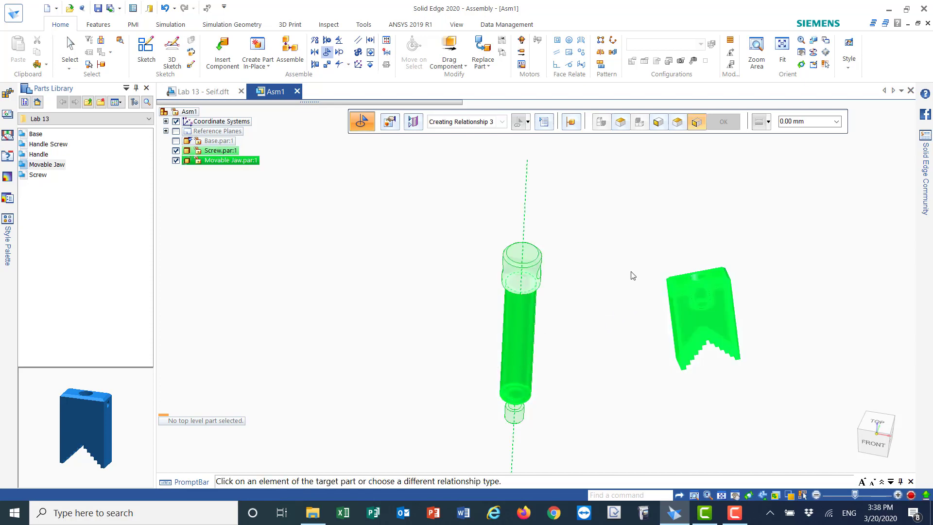
{"action": "left_click", "coordinate": [701, 289]}
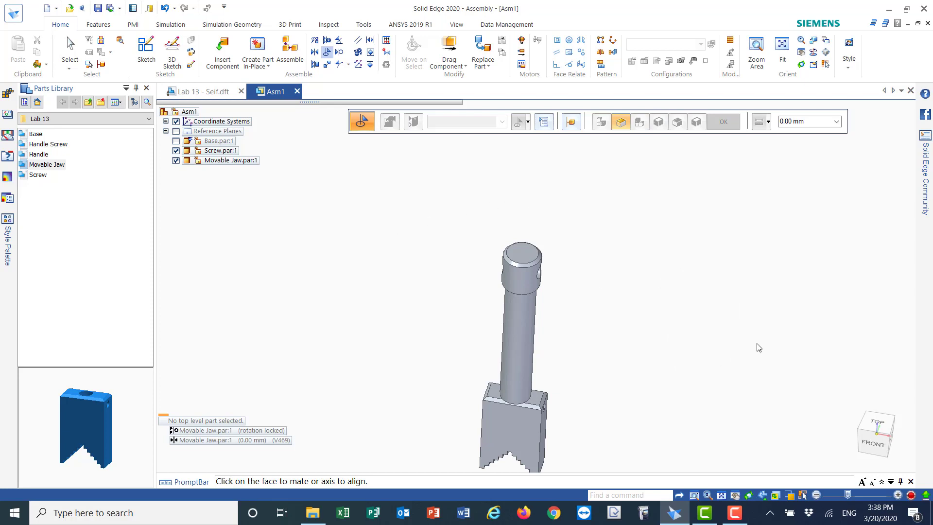
{"action": "left_click", "coordinate": [854, 460]}
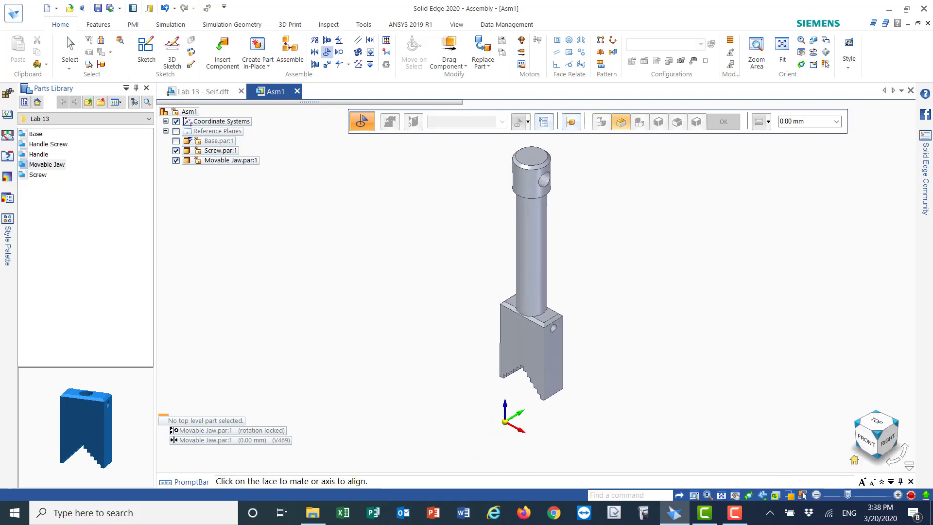
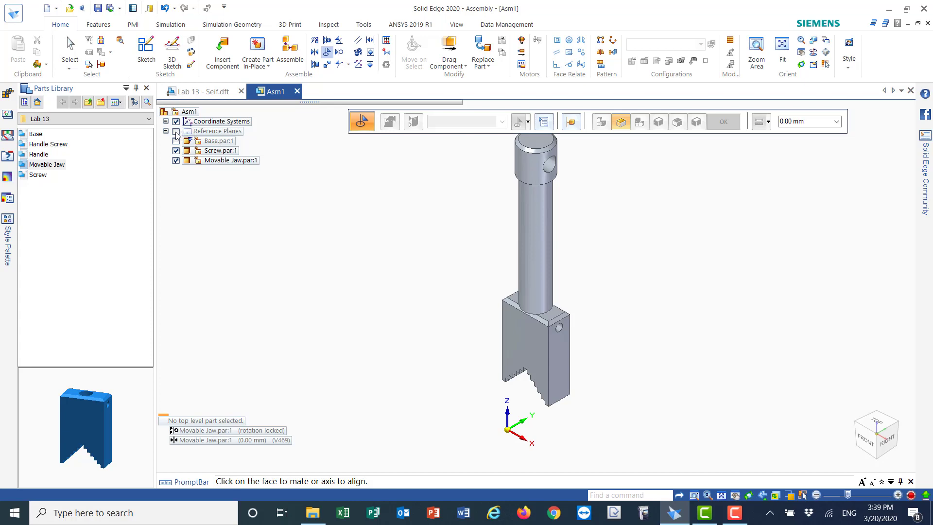
Show the assembly's reference planes and view the screw and movable jaw with them in isometric orientation
{"action": "left_click", "coordinate": [176, 132]}
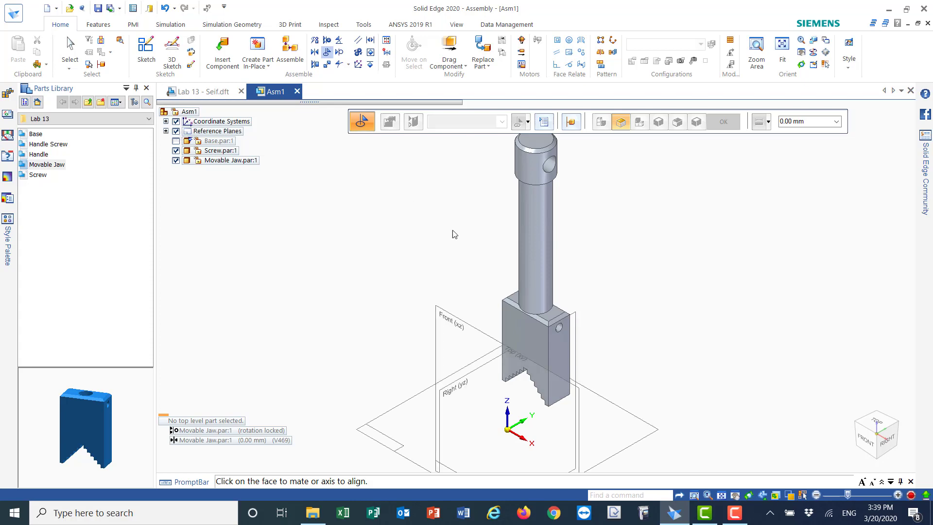
{"action": "middle_click_drag", "start_coordinate": [663, 264], "coordinate": [587, 201]}
{"action": "scroll", "coordinate": [586, 201], "scroll_direction": "down", "scroll_amount": 6}
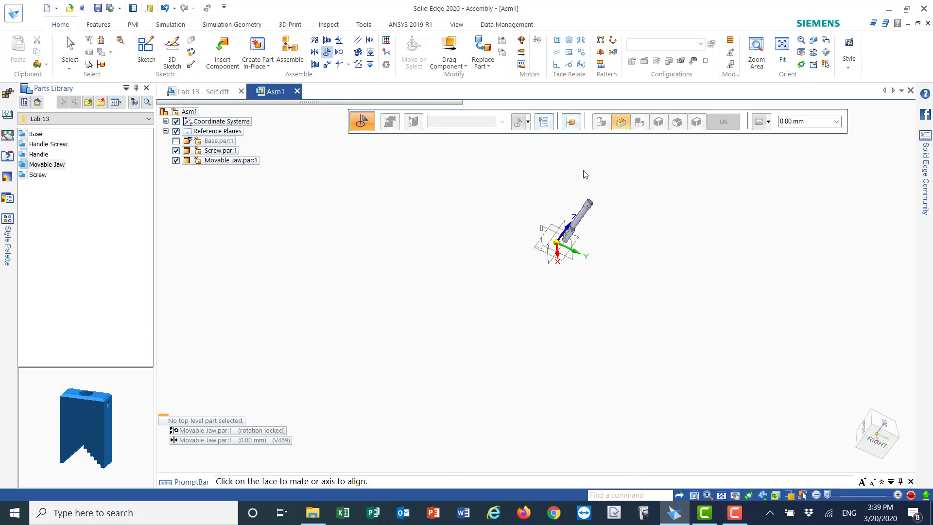
{"action": "left_click", "coordinate": [756, 53]}
{"action": "left_click_drag", "start_coordinate": [546, 177], "coordinate": [583, 264]}
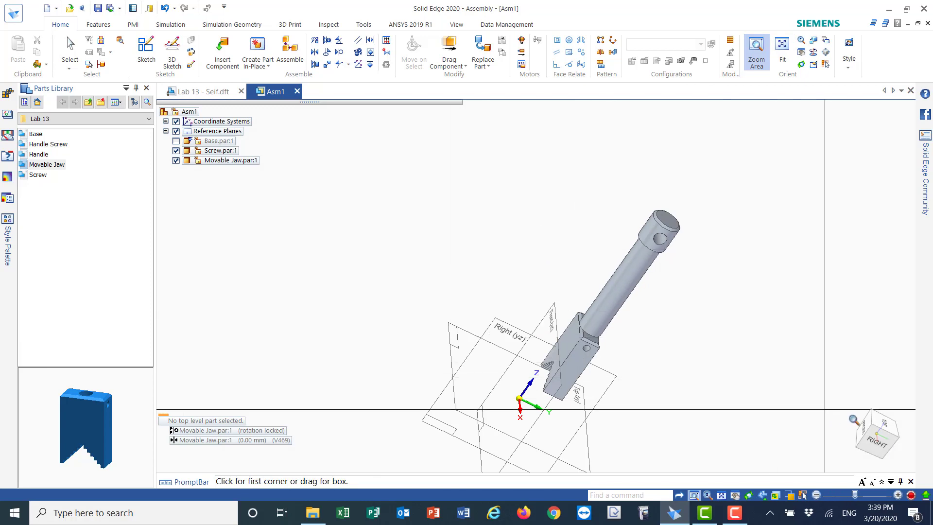
{"action": "mouse_move", "coordinate": [854, 442]}
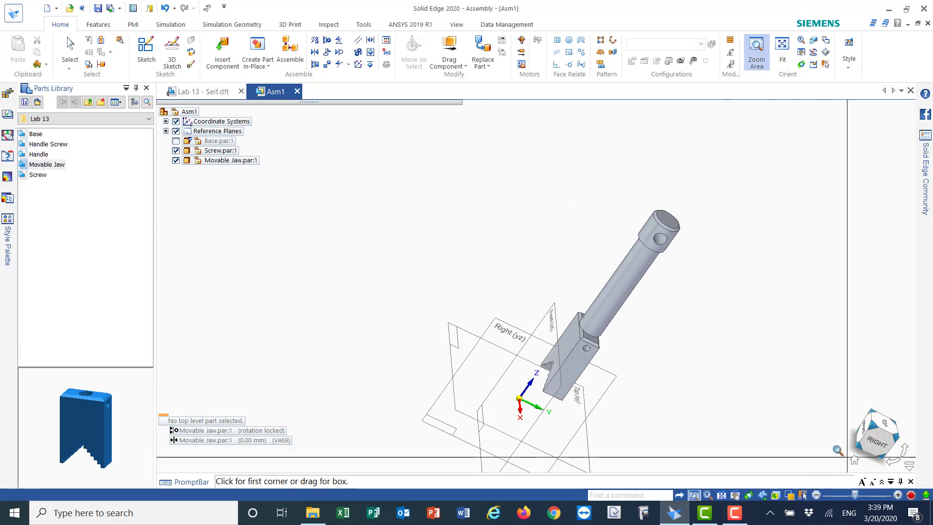
{"action": "left_click", "coordinate": [856, 461]}
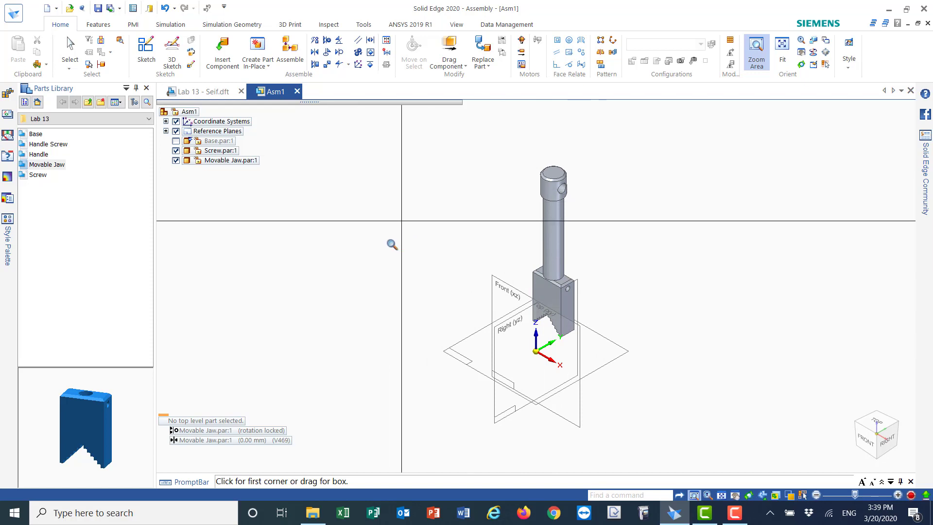
Try to planar-align the movable jaw's narrow side face with the assembly's Right (yz) reference plane at 0.00 mm offset
{"action": "left_click", "coordinate": [316, 65]}
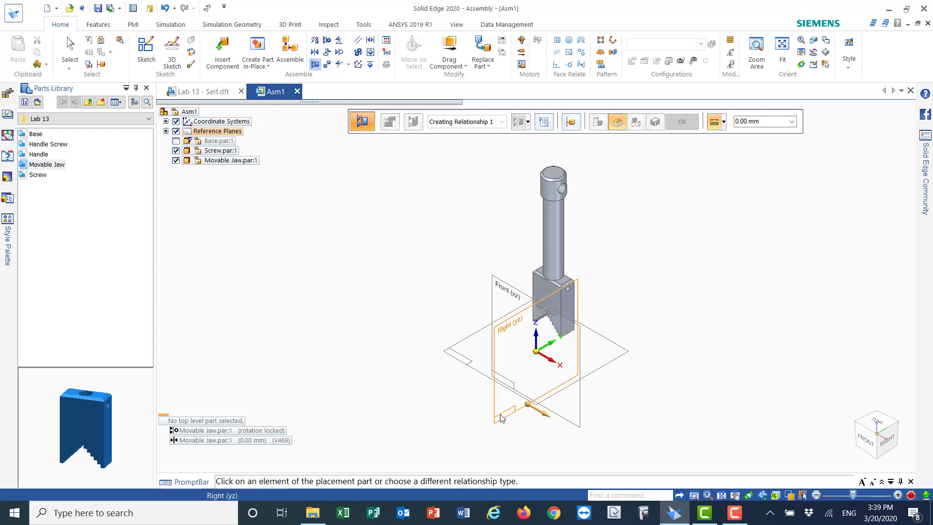
{"action": "left_click", "coordinate": [573, 308]}
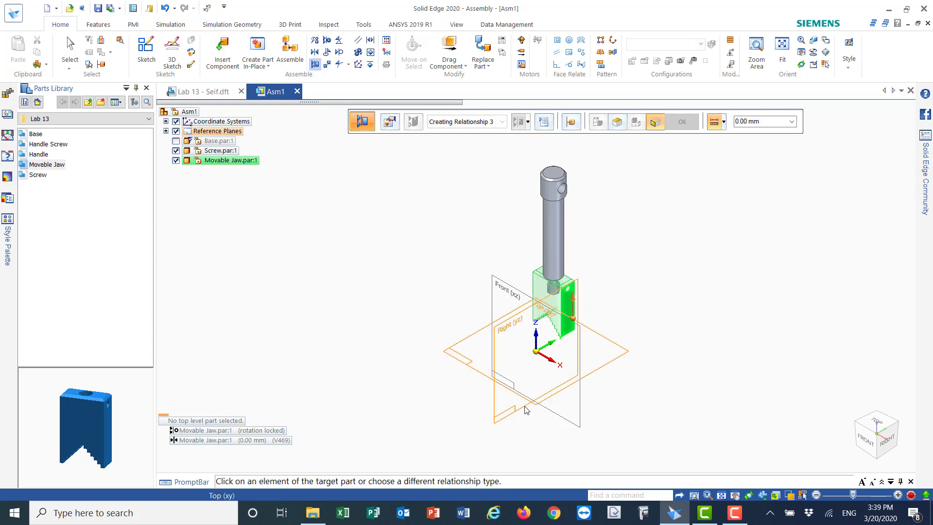
{"action": "left_click", "coordinate": [499, 419]}
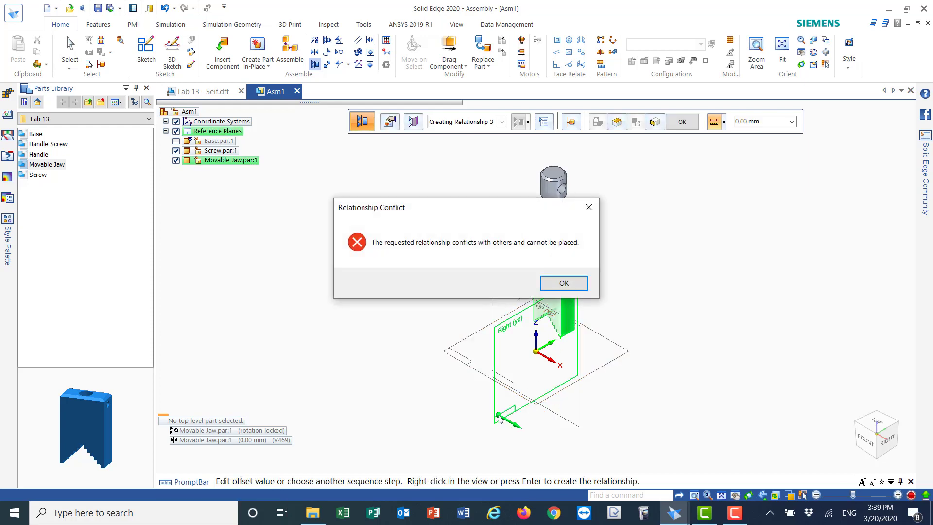
{"action": "left_click", "coordinate": [561, 284]}
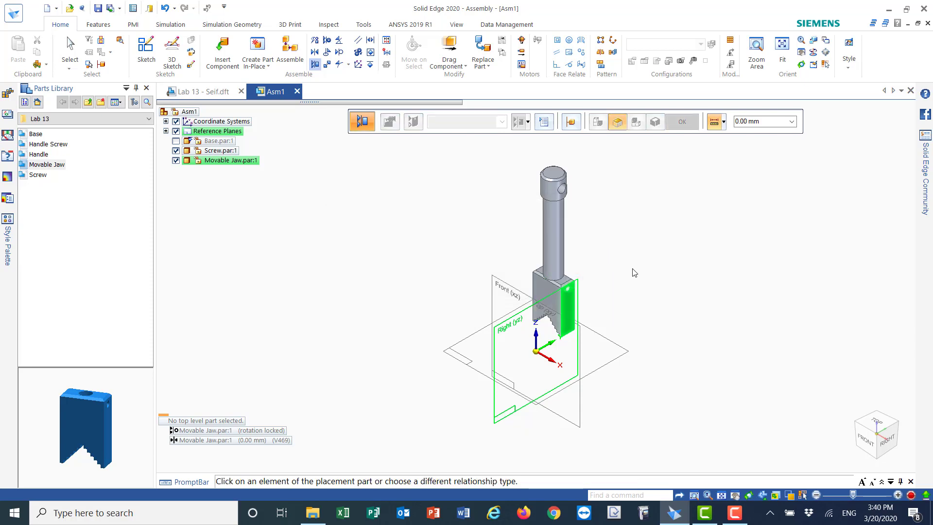
{"action": "key", "text": "Escape"}
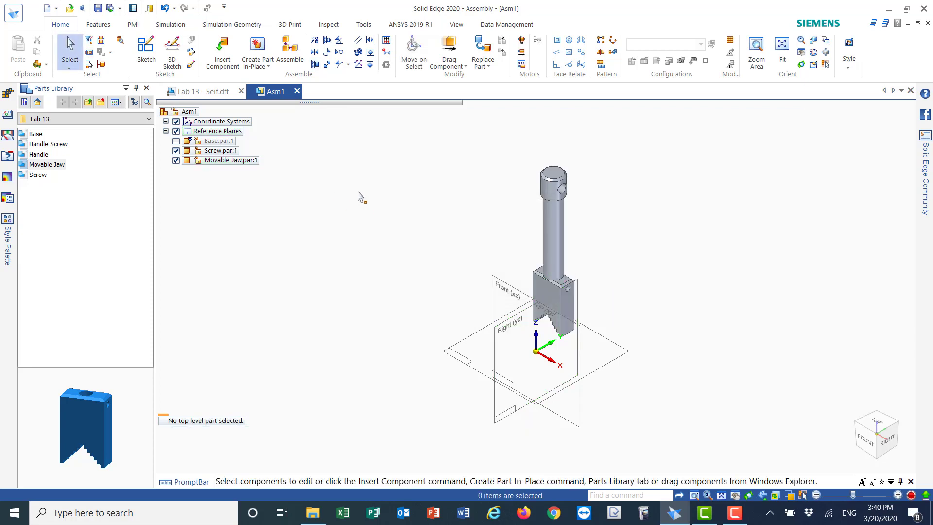
Show the hidden Base part again around the screw and movable jaw, with the whole assembly in view
{"action": "left_click", "coordinate": [176, 141]}
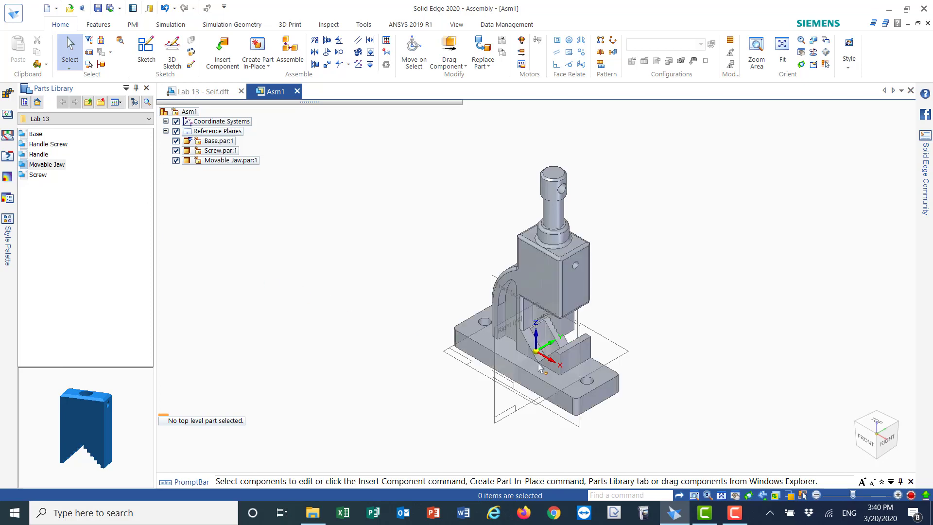
{"action": "middle_click_drag", "start_coordinate": [702, 382], "coordinate": [753, 325]}
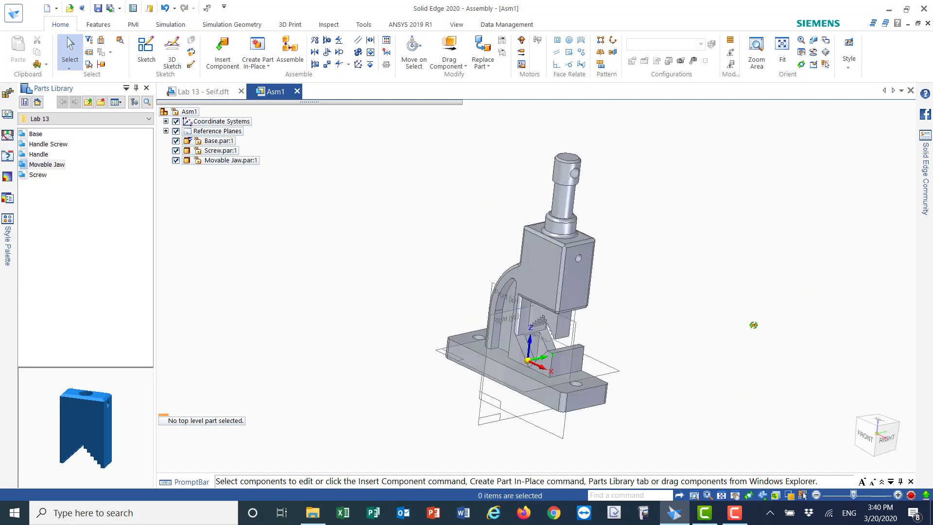
{"action": "scroll", "coordinate": [754, 325], "scroll_direction": "down", "scroll_amount": 3}
{"action": "left_click", "coordinate": [780, 48]}
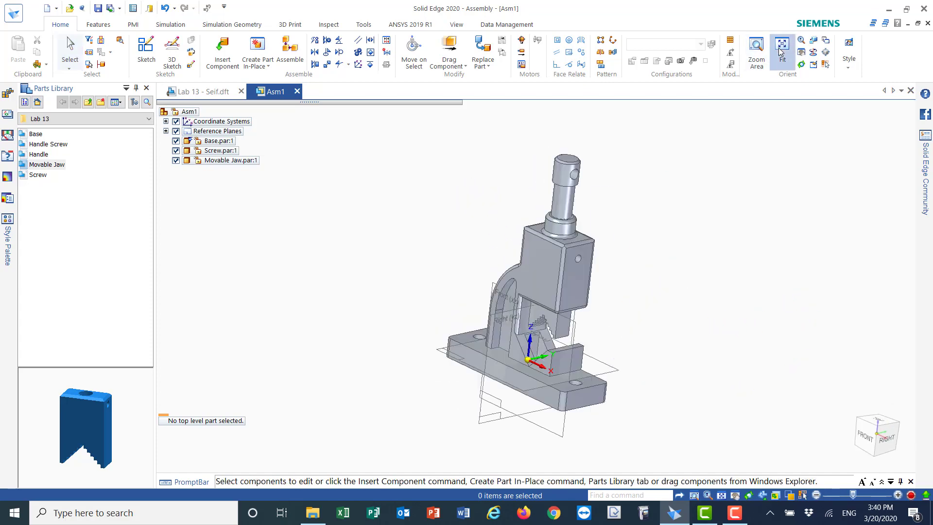
Add the Handle part beside the assembly and align its axis with the cross hole in the screw's head
{"action": "left_click", "coordinate": [32, 156]}
{"action": "left_click_drag", "start_coordinate": [78, 153], "coordinate": [660, 258]}
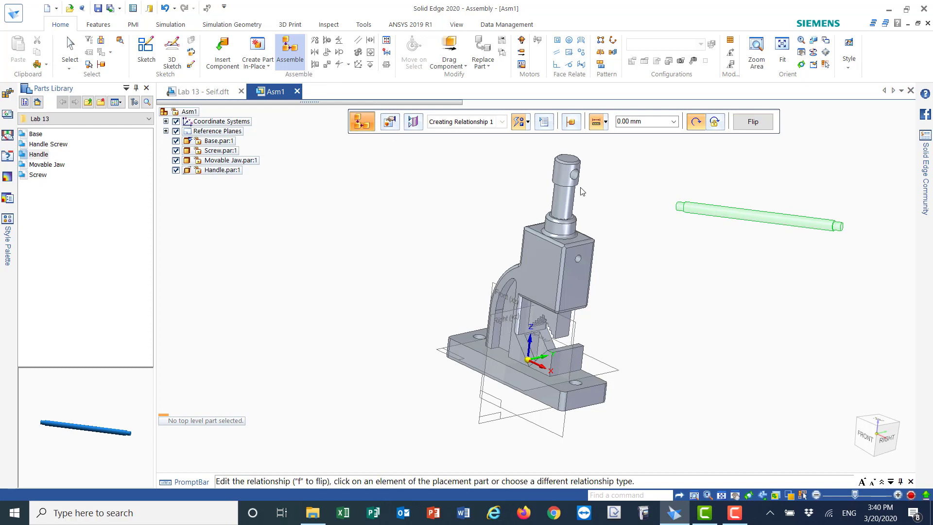
{"action": "left_click", "coordinate": [757, 220]}
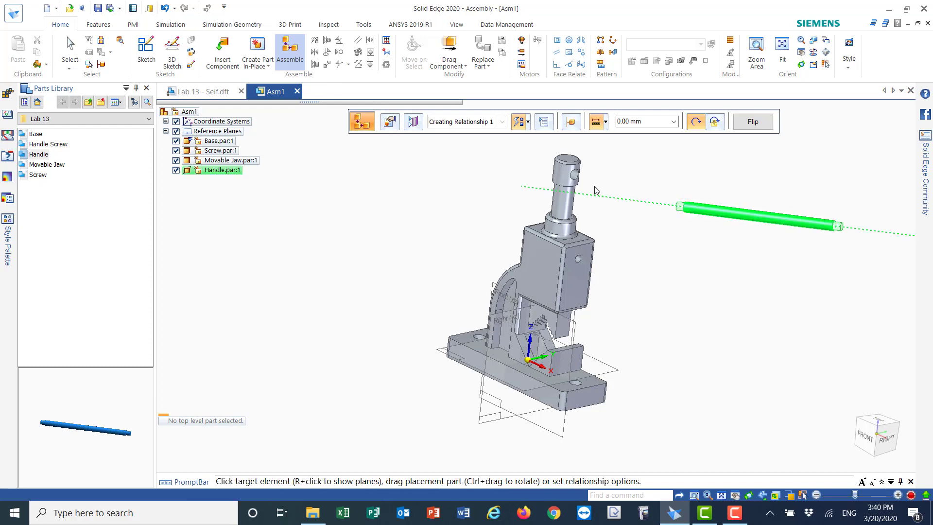
{"action": "left_click", "coordinate": [574, 178]}
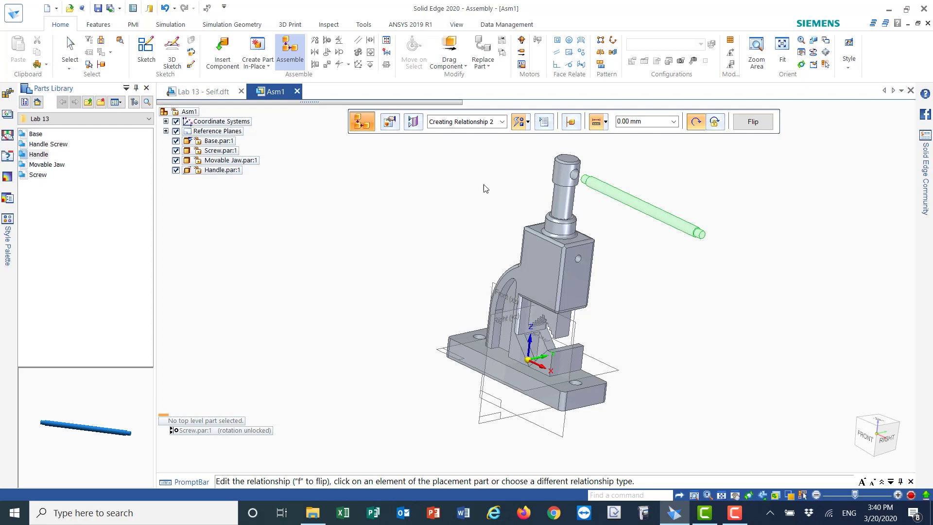
Planar-align the handle's shoulder face near its outer end with the adjacent end face of the Base at a -10.00 mm offset
{"action": "left_click", "coordinate": [413, 123]}
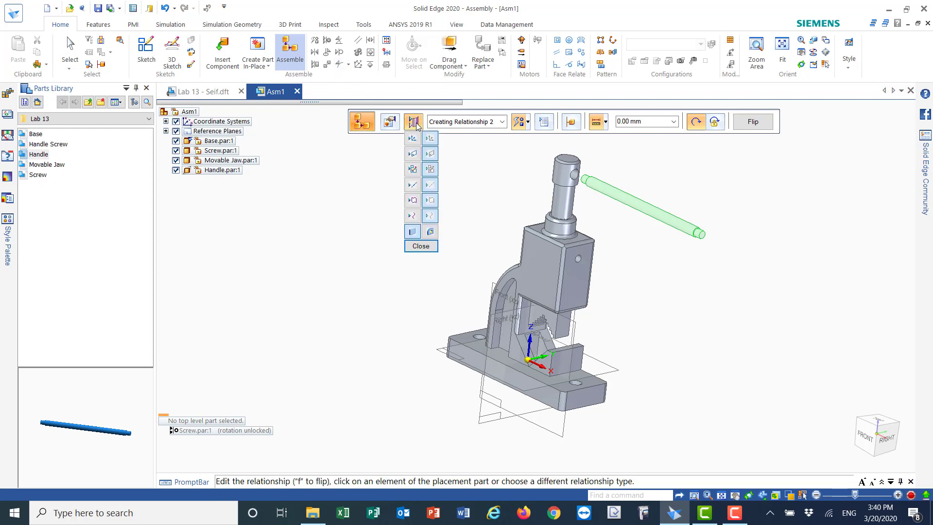
{"action": "left_click", "coordinate": [527, 123]}
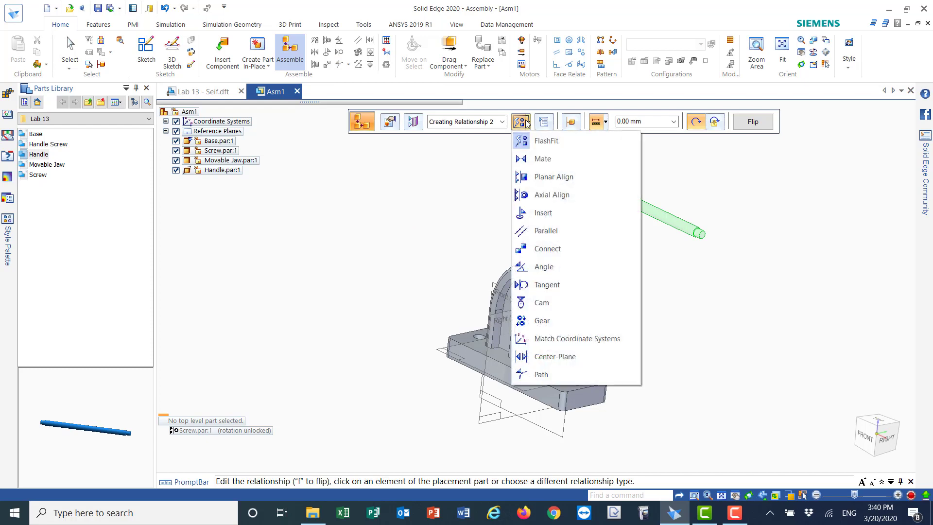
{"action": "left_click", "coordinate": [537, 177]}
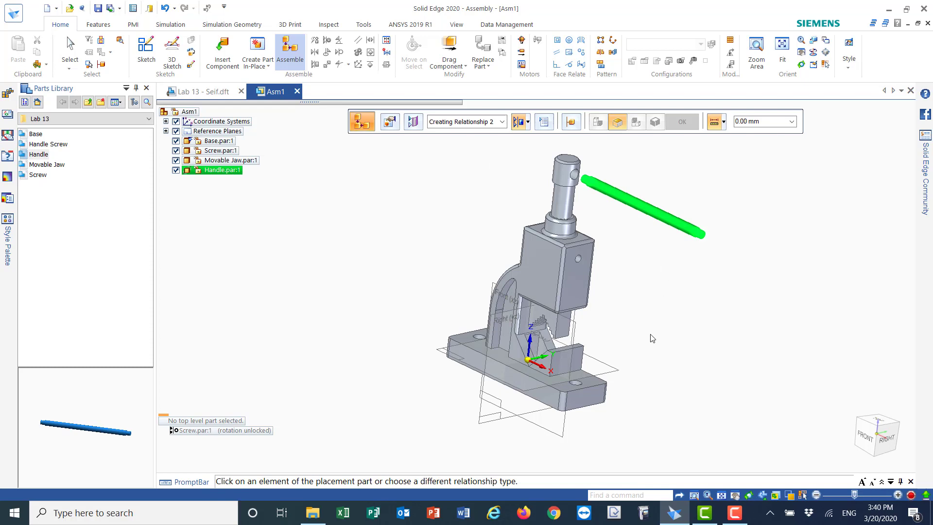
{"action": "left_click", "coordinate": [695, 236]}
{"action": "left_click", "coordinate": [737, 124]}
{"action": "type", "text": "-10"}
{"action": "left_click", "coordinate": [697, 235]}
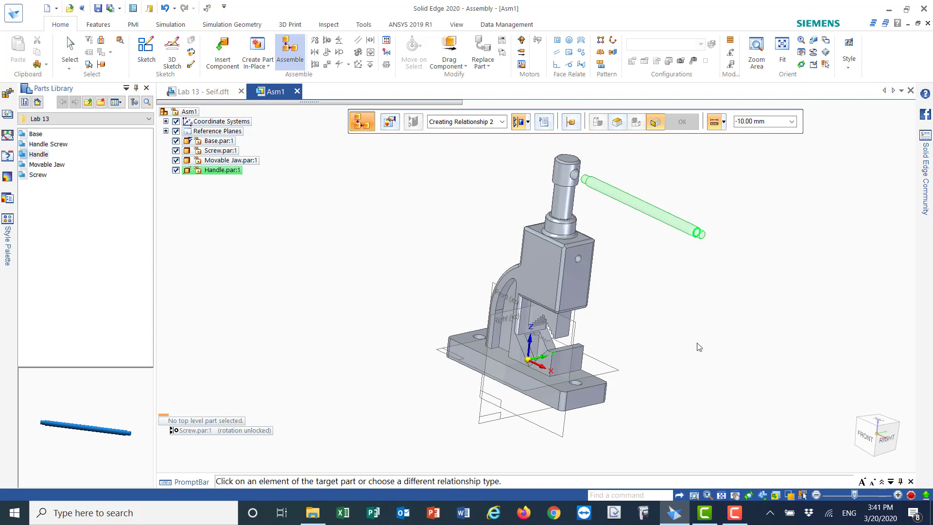
{"action": "left_click", "coordinate": [593, 400]}
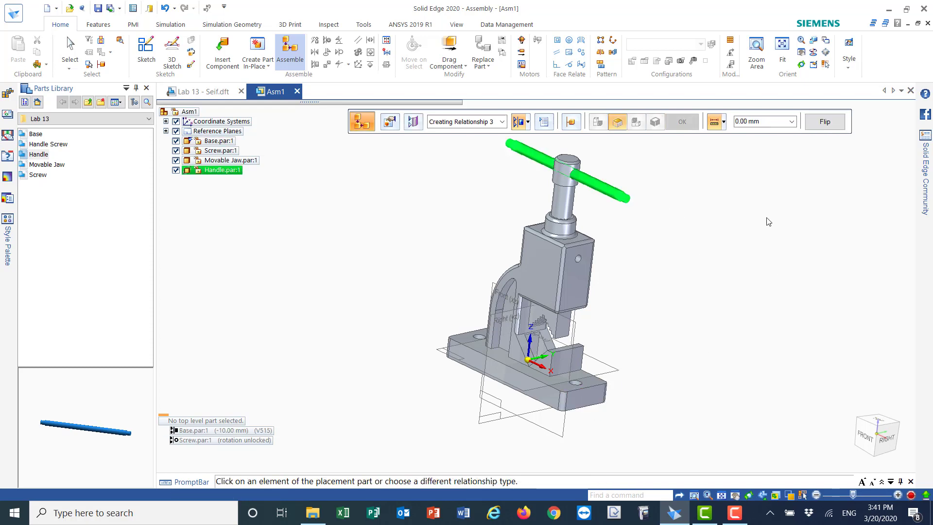
{"action": "key", "text": "Escape"}
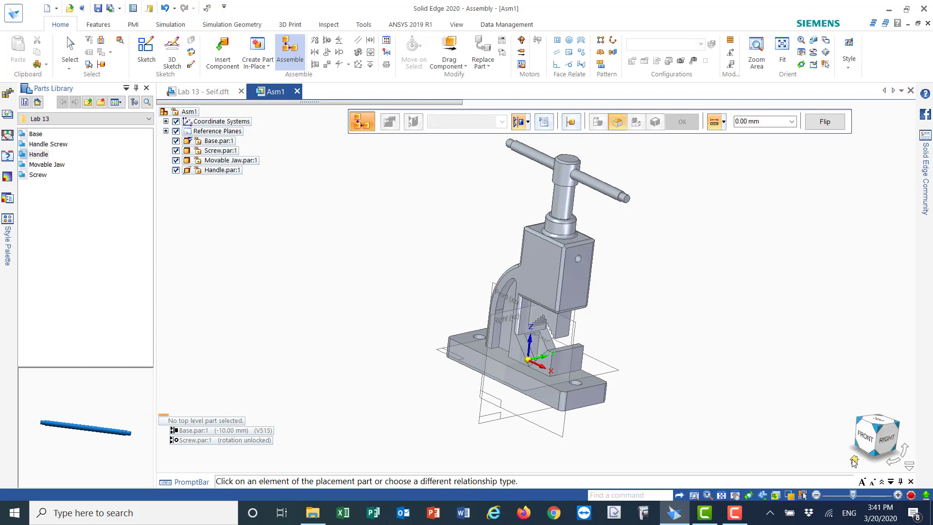
Add two Handle Screw parts in isometric view, one beside each end of the handle
{"action": "left_click", "coordinate": [854, 460]}
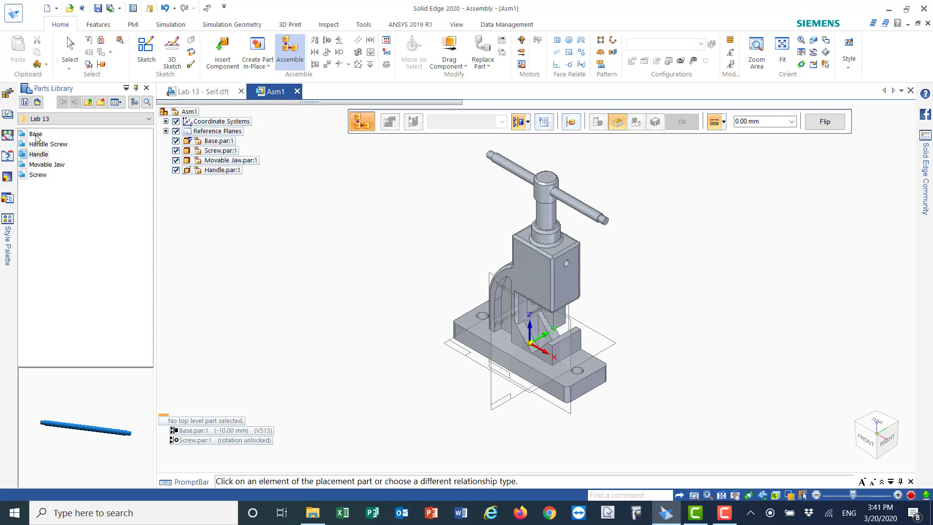
{"action": "left_click_drag", "start_coordinate": [35, 147], "coordinate": [456, 157]}
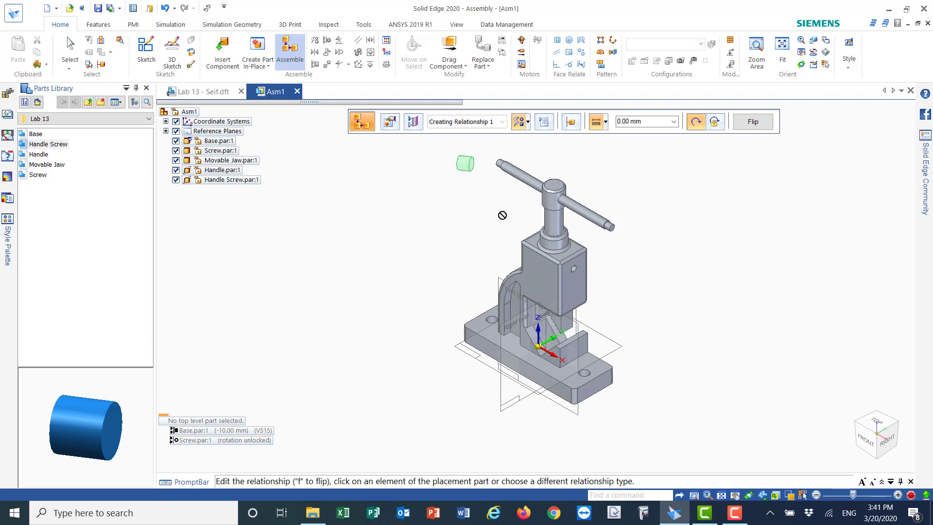
{"action": "key", "text": "Escape"}
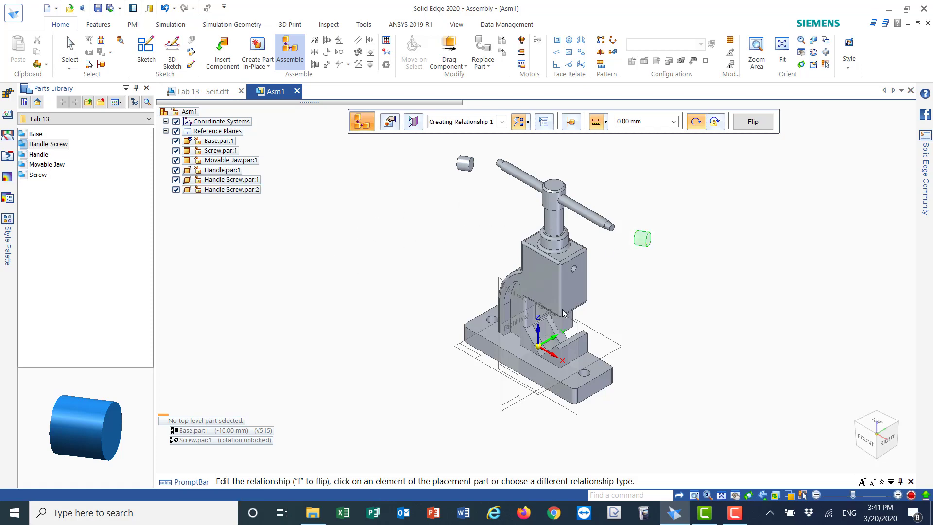
Try to axially align the second Handle Screw with the handle using FlashFit, and undo that alignment
{"action": "middle_click_drag", "start_coordinate": [757, 383], "coordinate": [778, 381]}
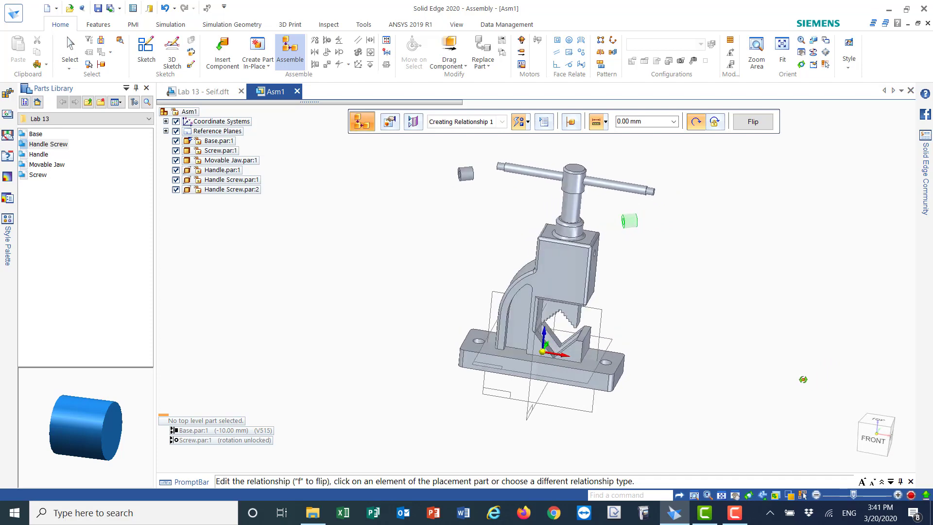
{"action": "scroll", "coordinate": [777, 382], "scroll_direction": "down", "scroll_amount": 5}
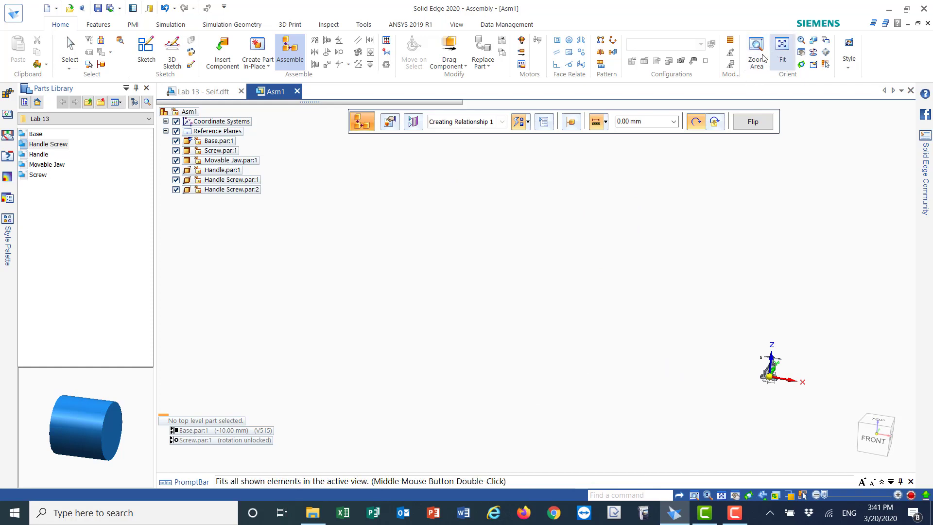
{"action": "left_click", "coordinate": [783, 52]}
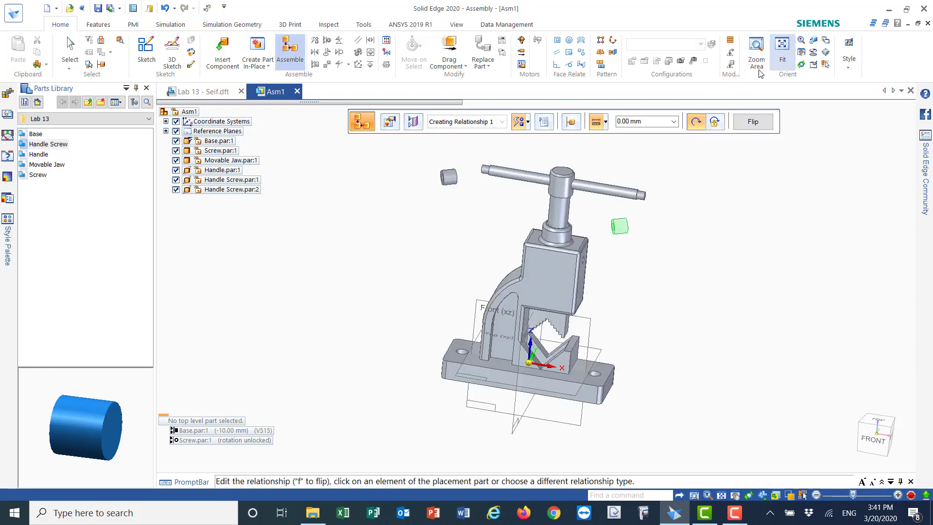
{"action": "left_click", "coordinate": [621, 226]}
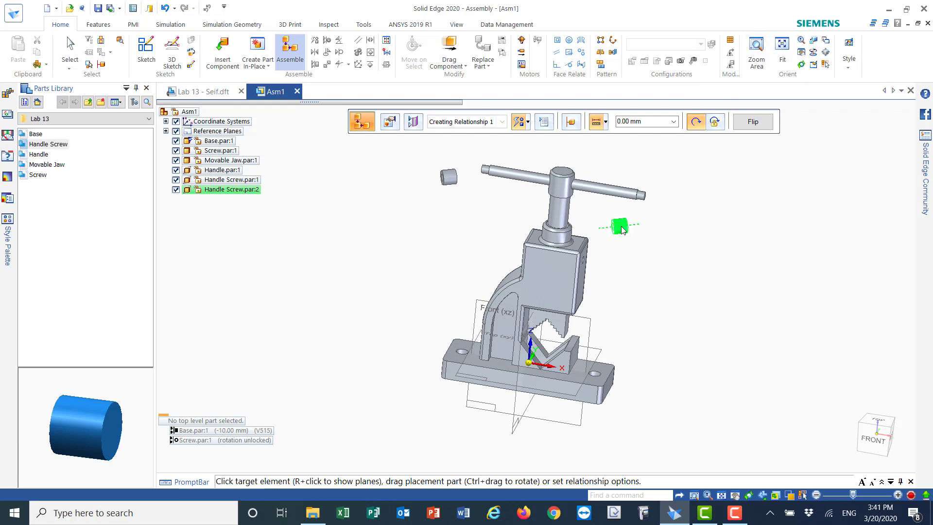
{"action": "left_click", "coordinate": [645, 203]}
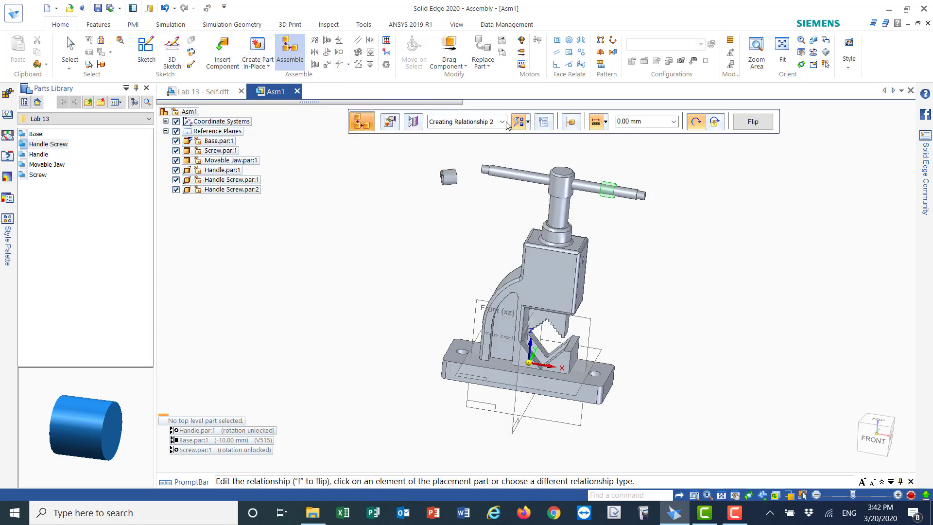
{"action": "left_click", "coordinate": [166, 9]}
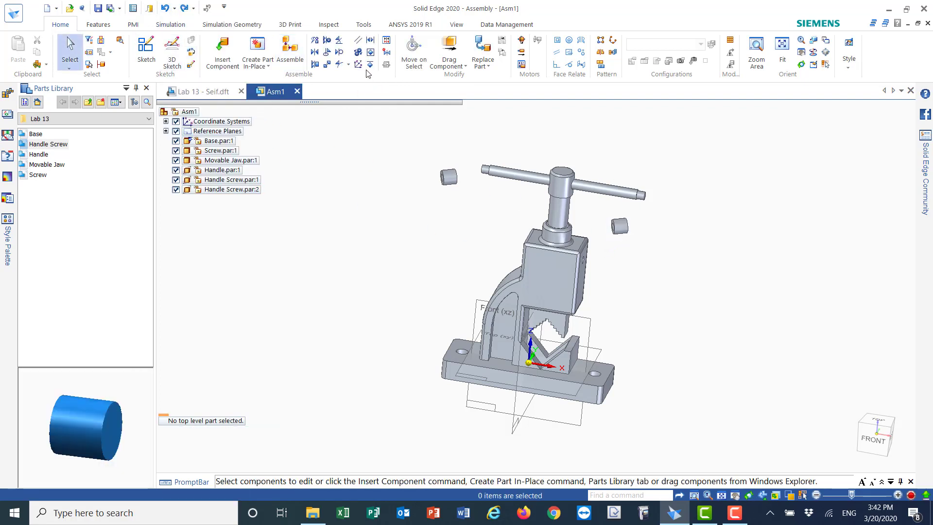
{"action": "left_click", "coordinate": [327, 54]}
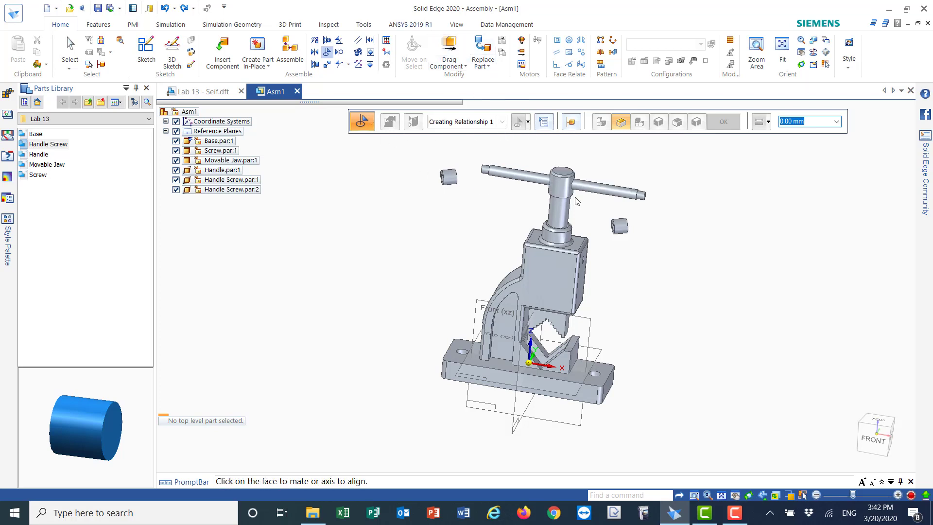
{"action": "left_click", "coordinate": [627, 229]}
{"action": "left_click", "coordinate": [632, 196]}
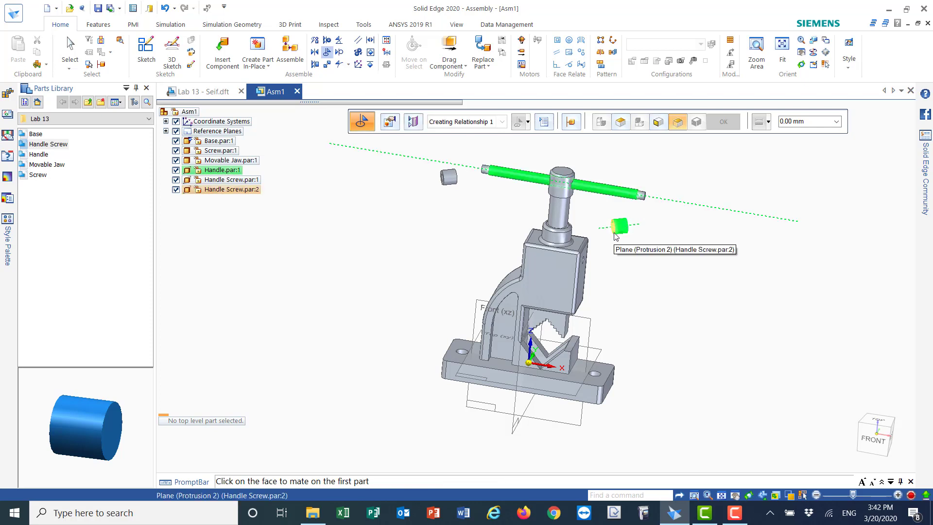
{"action": "middle_click_drag", "start_coordinate": [774, 257], "coordinate": [778, 248]}
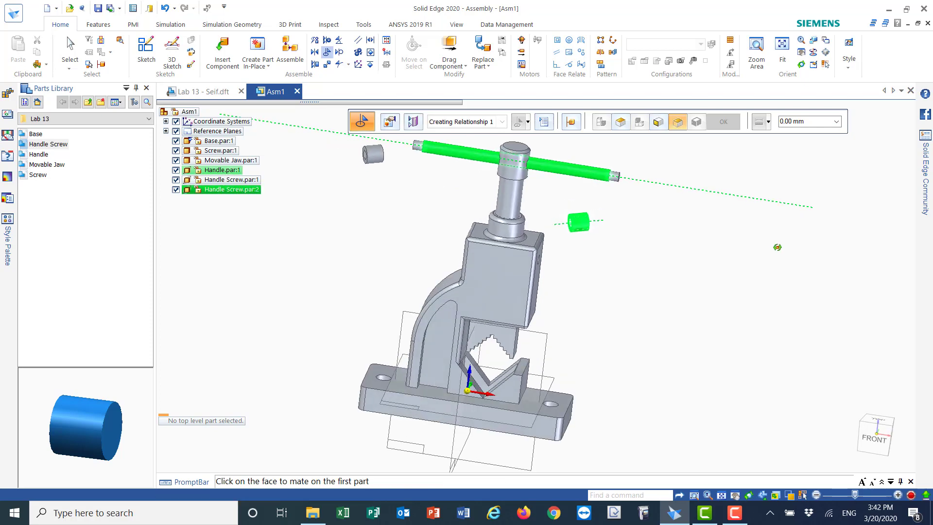
{"action": "scroll", "coordinate": [779, 252], "scroll_direction": "down", "scroll_amount": 5}
{"action": "left_click", "coordinate": [756, 51]}
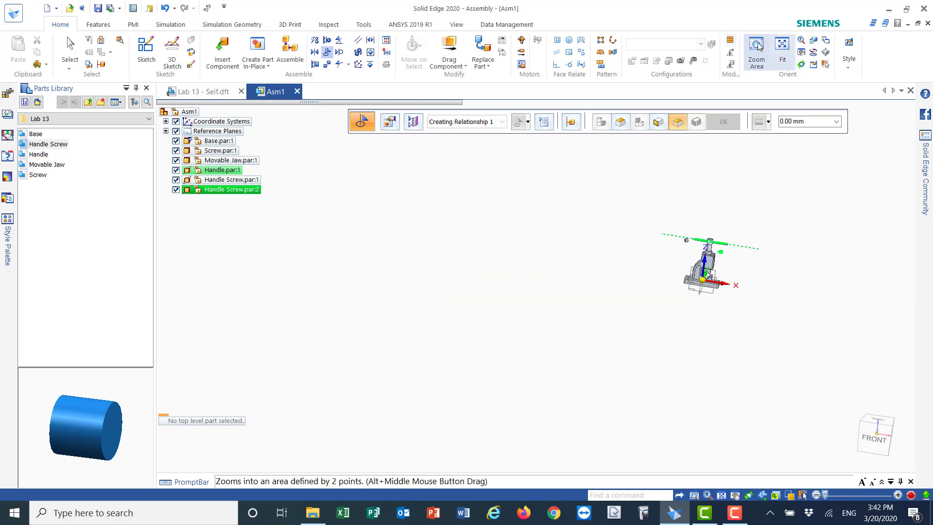
{"action": "left_click_drag", "start_coordinate": [651, 220], "coordinate": [756, 270]}
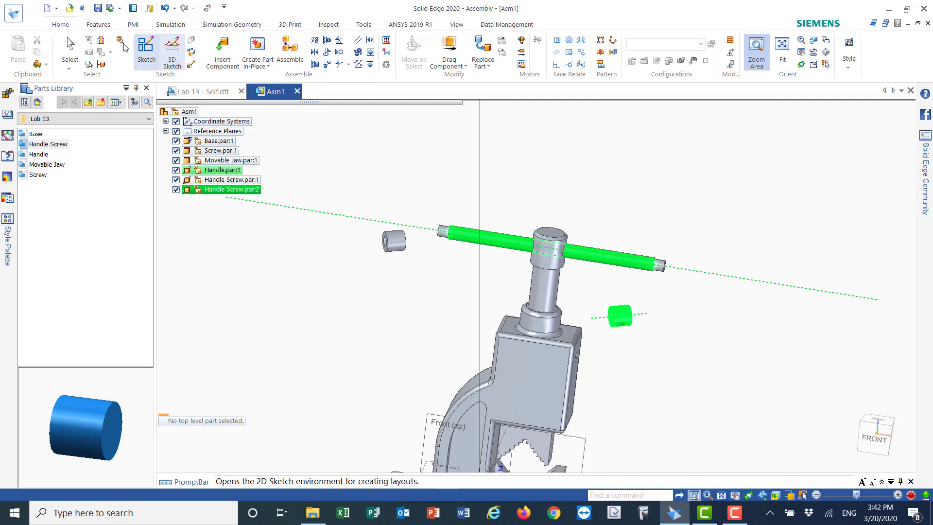
{"action": "left_click", "coordinate": [77, 49]}
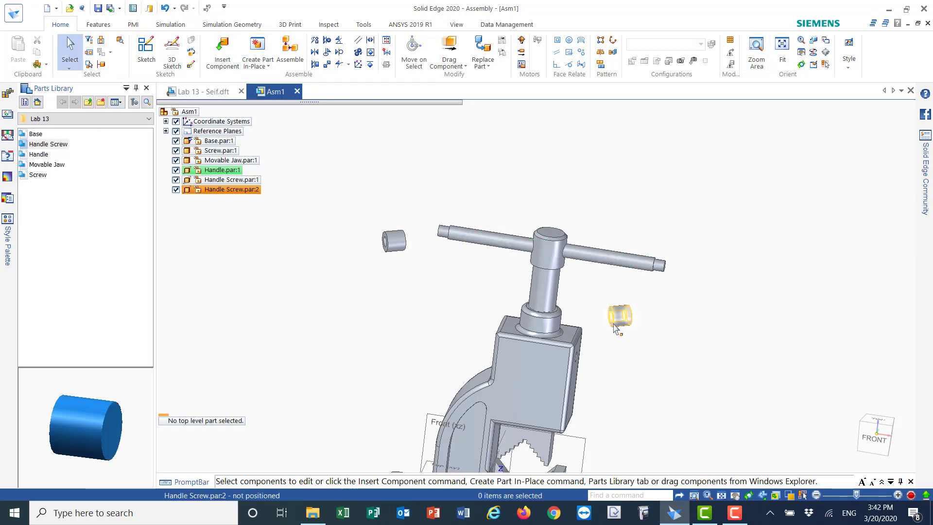
Use an Insert relationship to align the second Handle Screw with the handle's axis and mate its hollow face to the nearby handle shoulder
{"action": "left_click", "coordinate": [327, 52]}
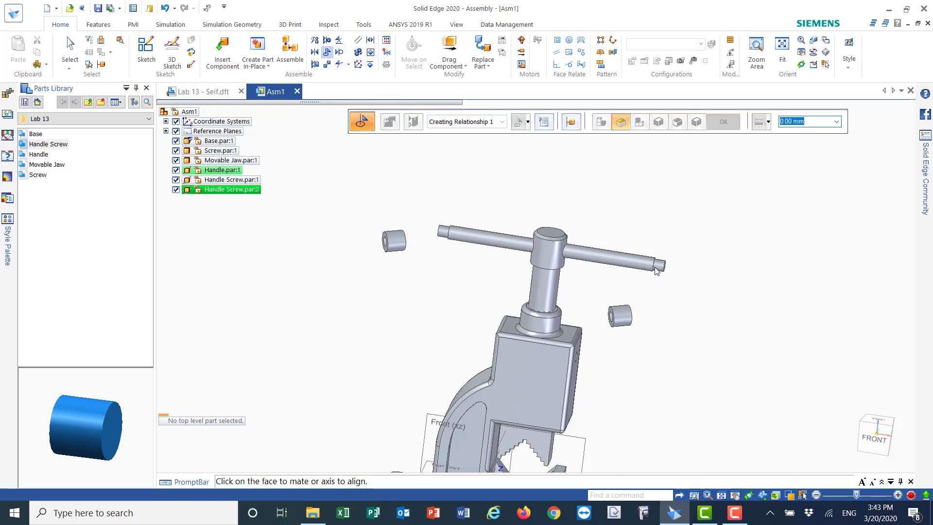
{"action": "left_click", "coordinate": [631, 306]}
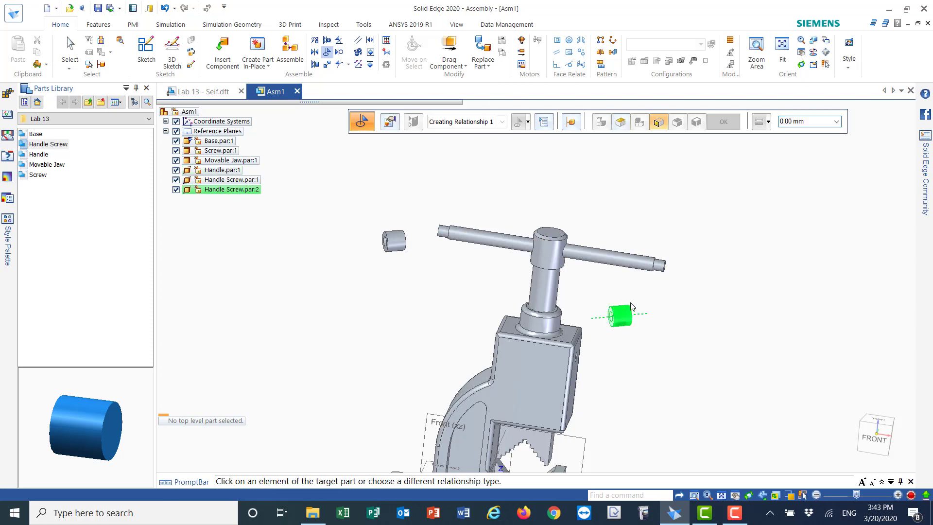
{"action": "left_click", "coordinate": [630, 263]}
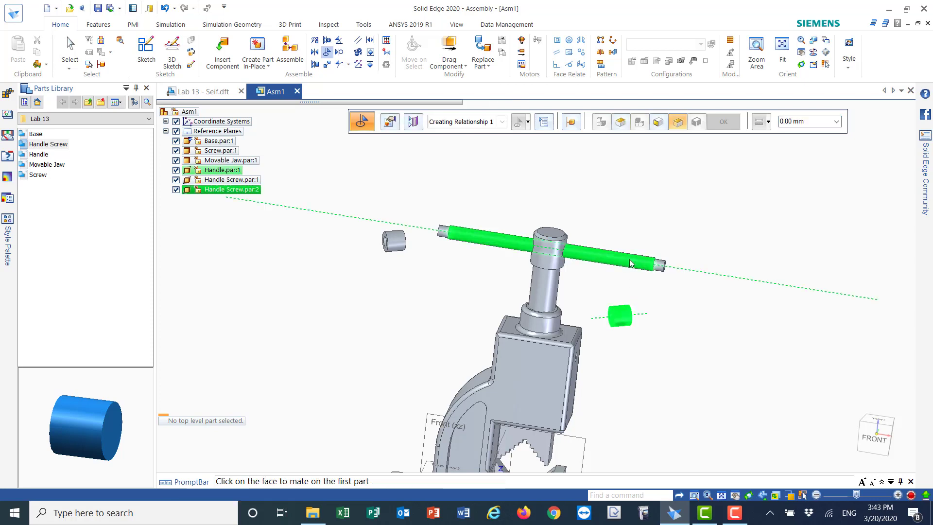
{"action": "left_click", "coordinate": [614, 328]}
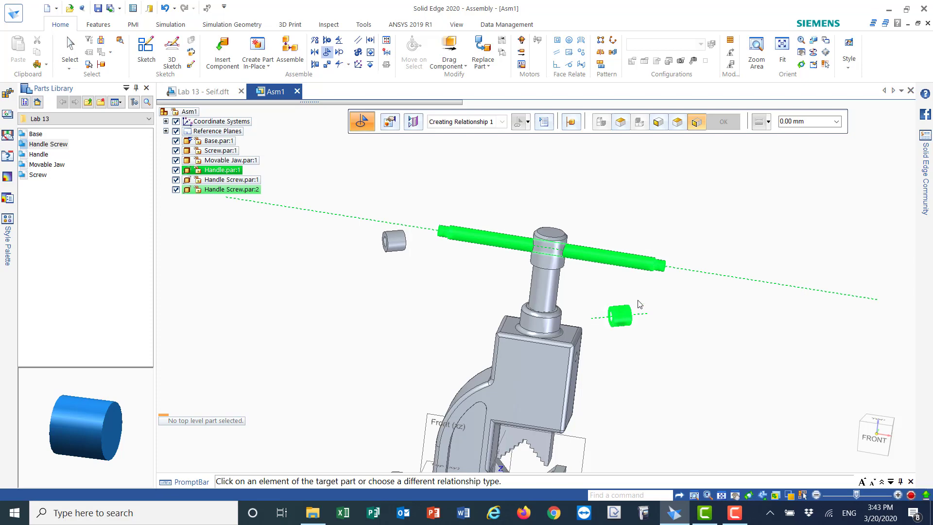
{"action": "left_click", "coordinate": [656, 275]}
{"action": "right_click", "coordinate": [655, 276]}
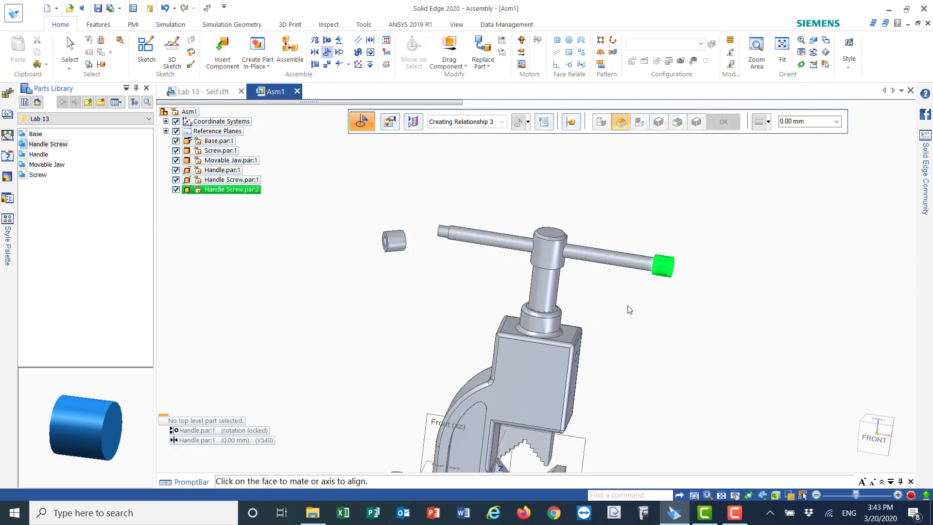
{"action": "right_click", "coordinate": [685, 300]}
Use an Insert relationship to align the first Handle Screw with the handle's axis and mate its hollow face to the shoulder at the free end
{"action": "middle_click_drag", "start_coordinate": [684, 318], "coordinate": [723, 253]}
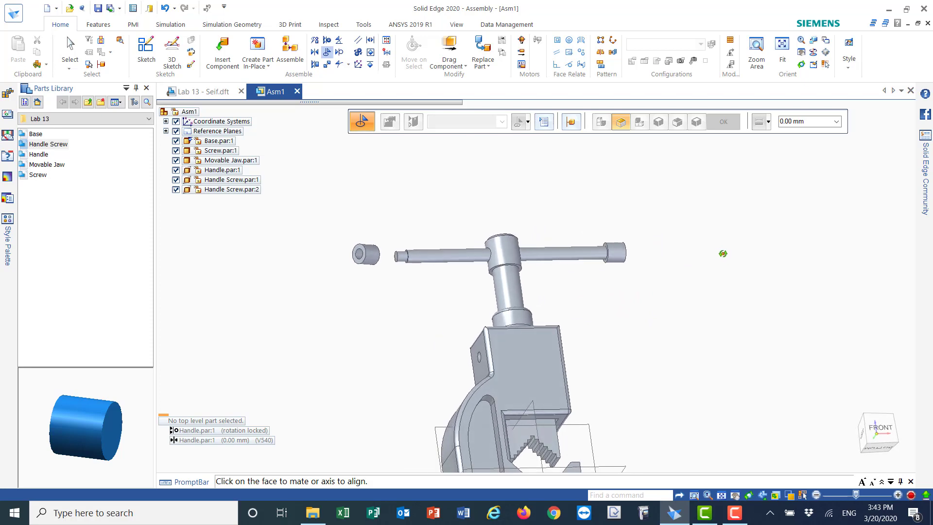
{"action": "scroll", "coordinate": [723, 253], "scroll_direction": "down", "scroll_amount": 5}
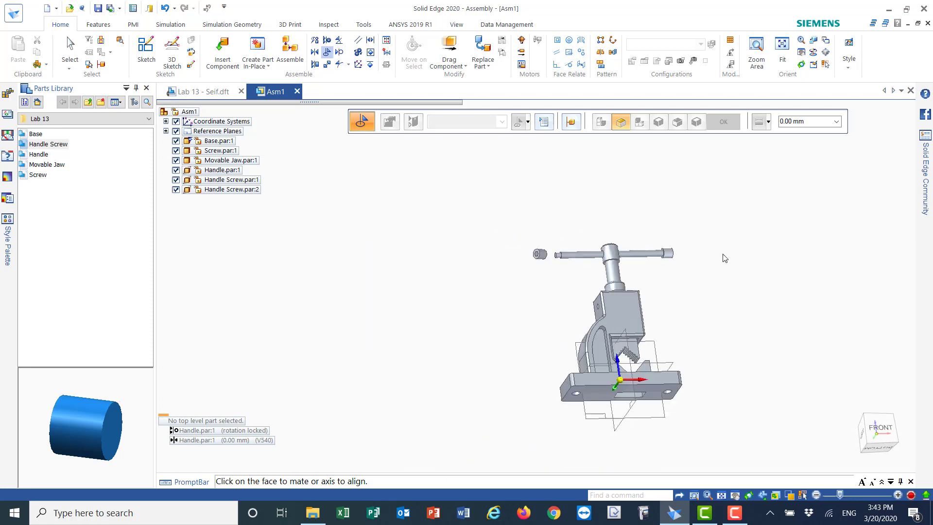
{"action": "left_click", "coordinate": [756, 49]}
{"action": "left_click_drag", "start_coordinate": [548, 215], "coordinate": [643, 250]}
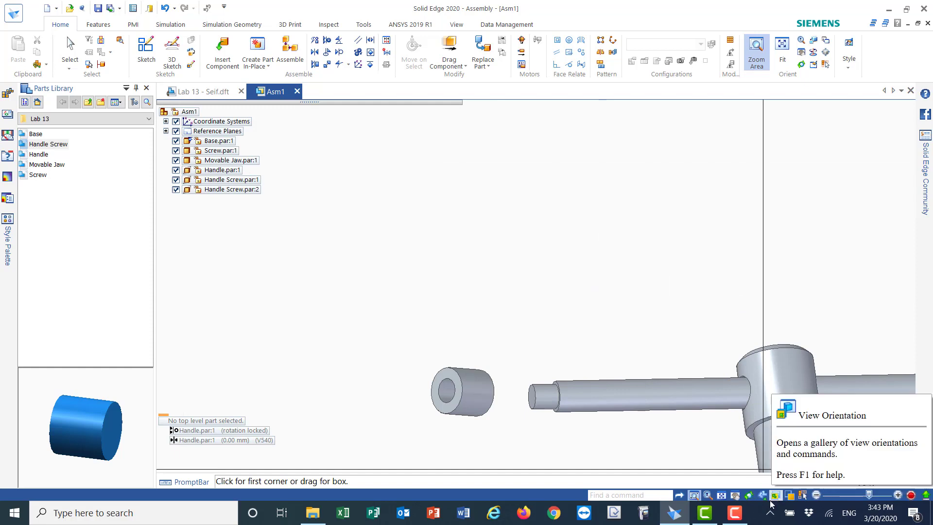
{"action": "left_click", "coordinate": [736, 495]}
{"action": "left_click_drag", "start_coordinate": [777, 431], "coordinate": [659, 292]}
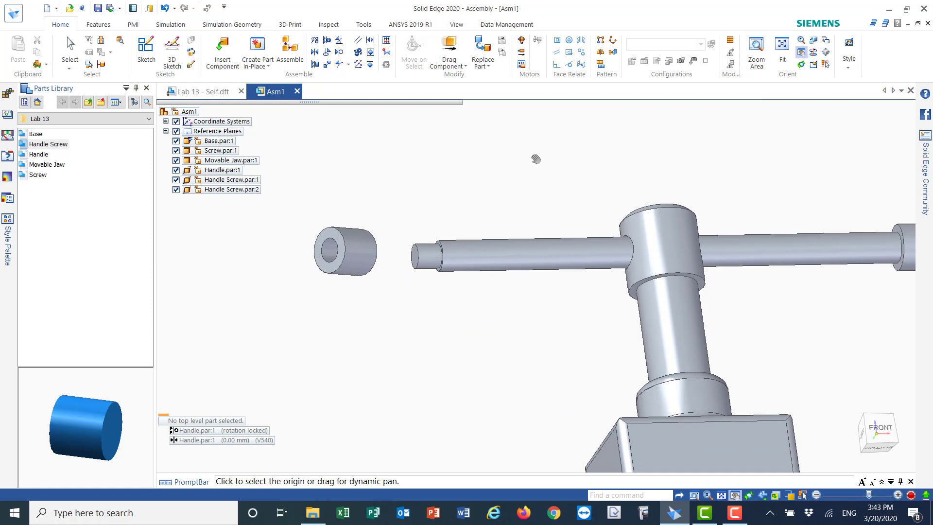
{"action": "left_click", "coordinate": [327, 53]}
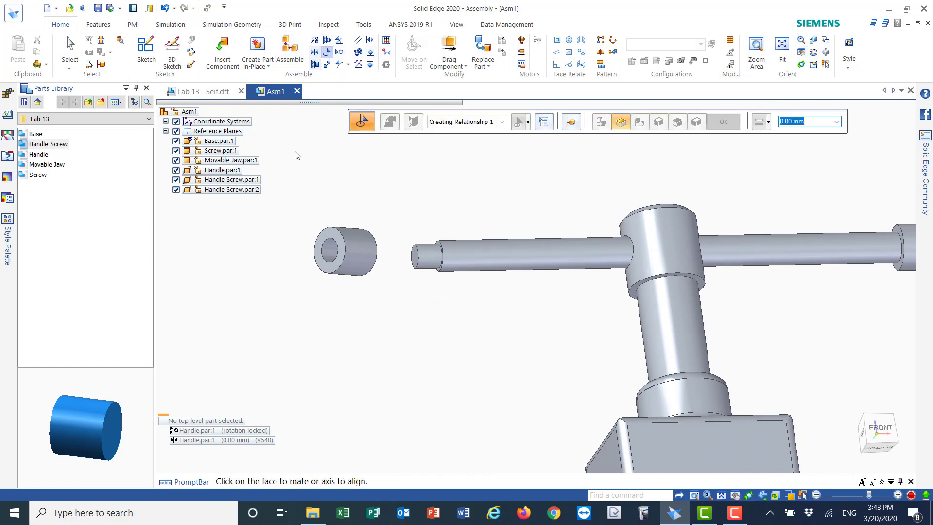
{"action": "left_click", "coordinate": [351, 255]}
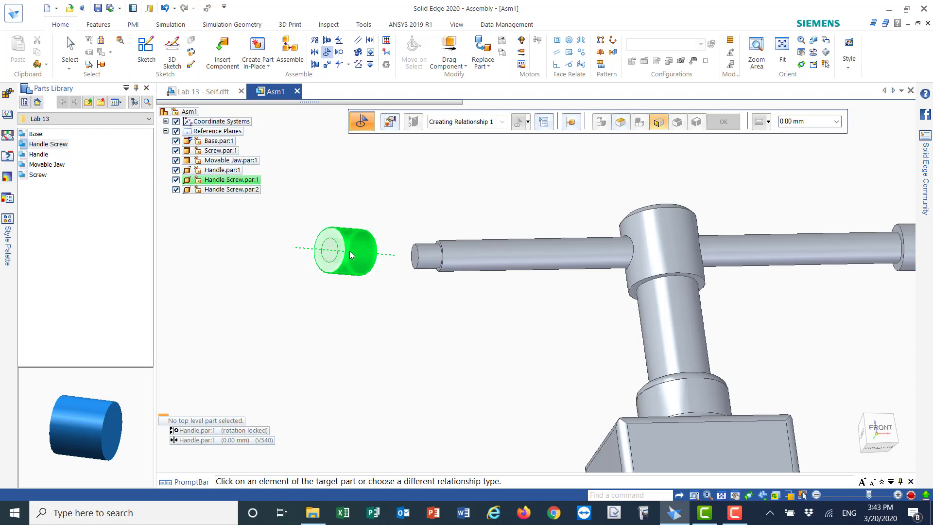
{"action": "left_click", "coordinate": [466, 258]}
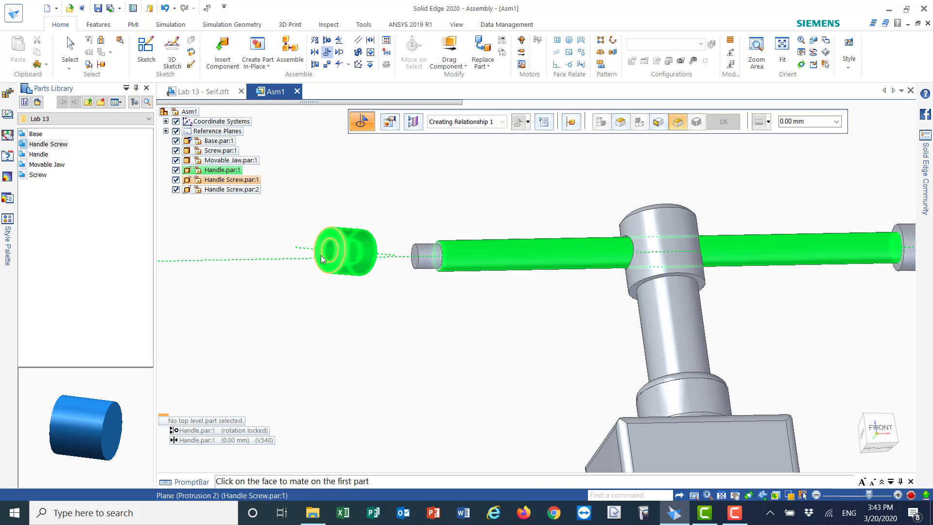
{"action": "left_click", "coordinate": [322, 259]}
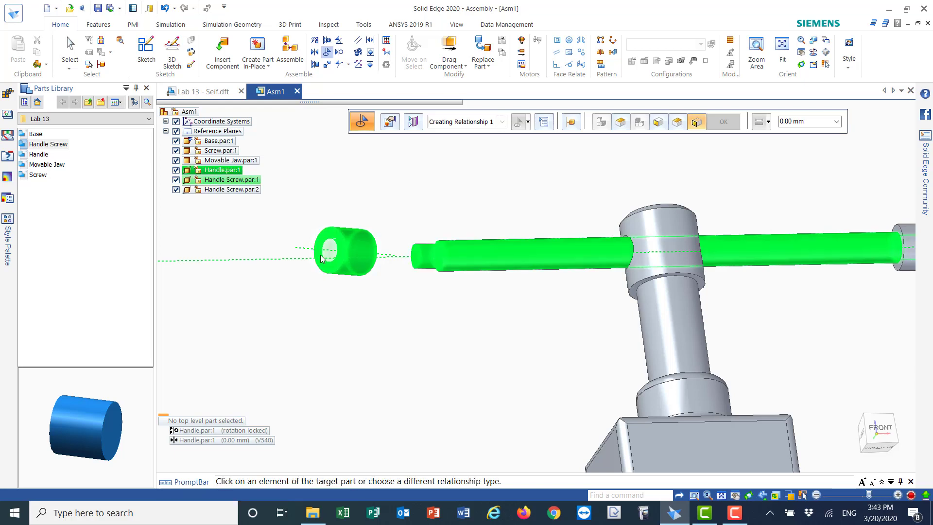
{"action": "left_click", "coordinate": [442, 266]}
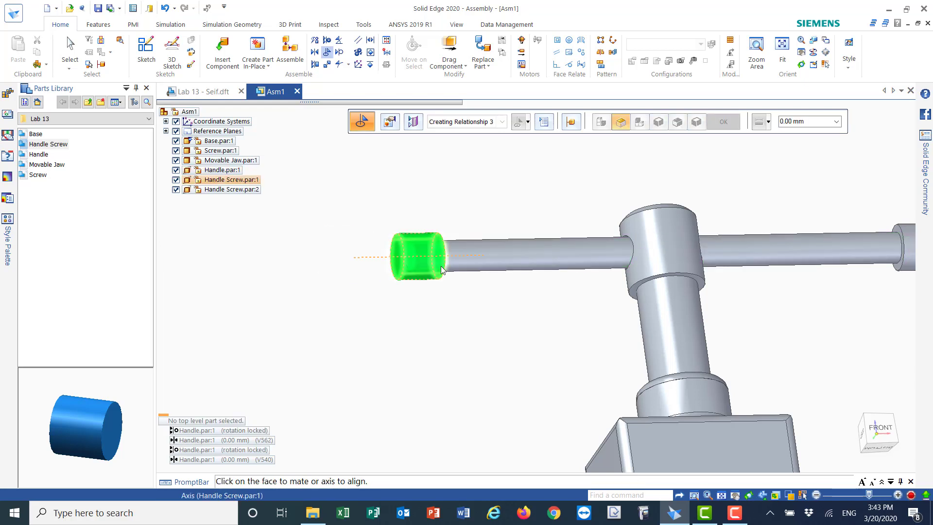
Inspect the completed vise assembly as a whole and return it to the default isometric view
{"action": "middle_click_drag", "start_coordinate": [424, 330], "coordinate": [334, 271]}
{"action": "scroll", "coordinate": [520, 406], "scroll_direction": "down", "scroll_amount": 5}
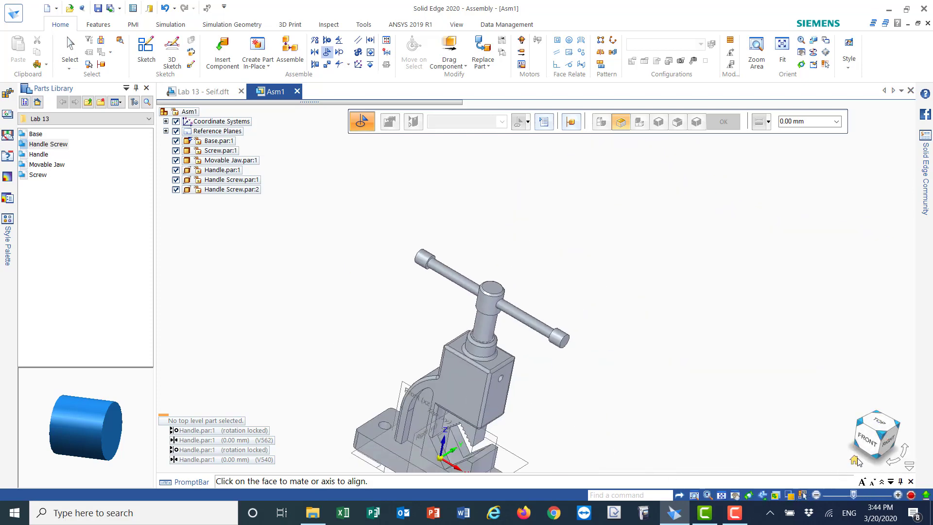
{"action": "left_click", "coordinate": [858, 461]}
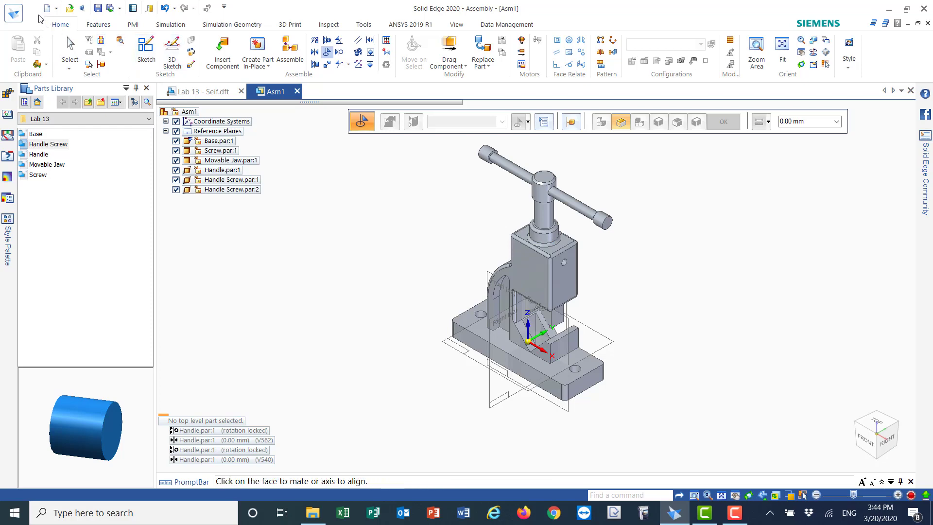
{"action": "left_click", "coordinate": [14, 13]}
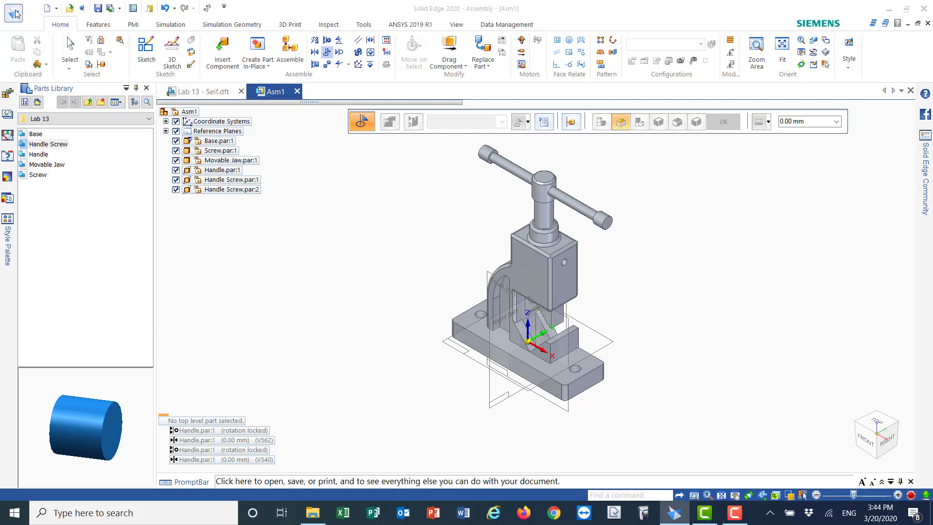
{"action": "left_click", "coordinate": [16, 161]}
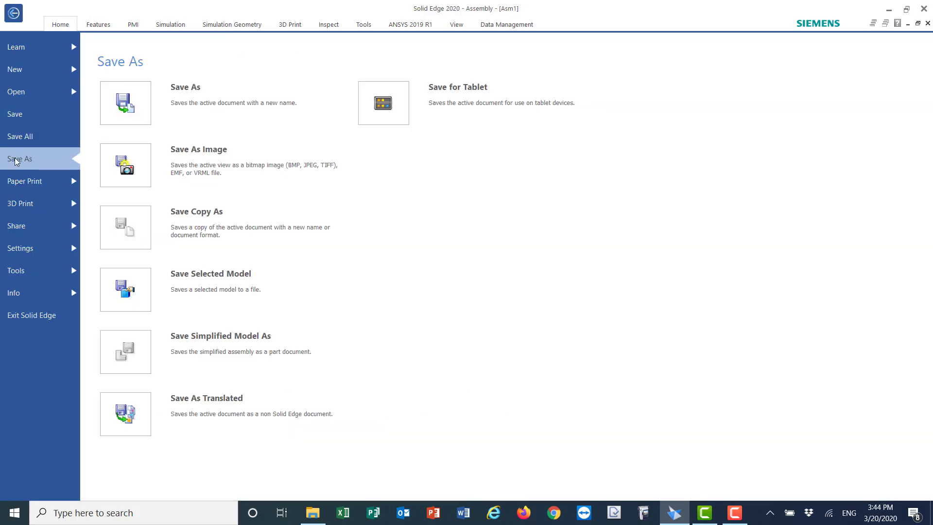
{"action": "left_click", "coordinate": [185, 100]}
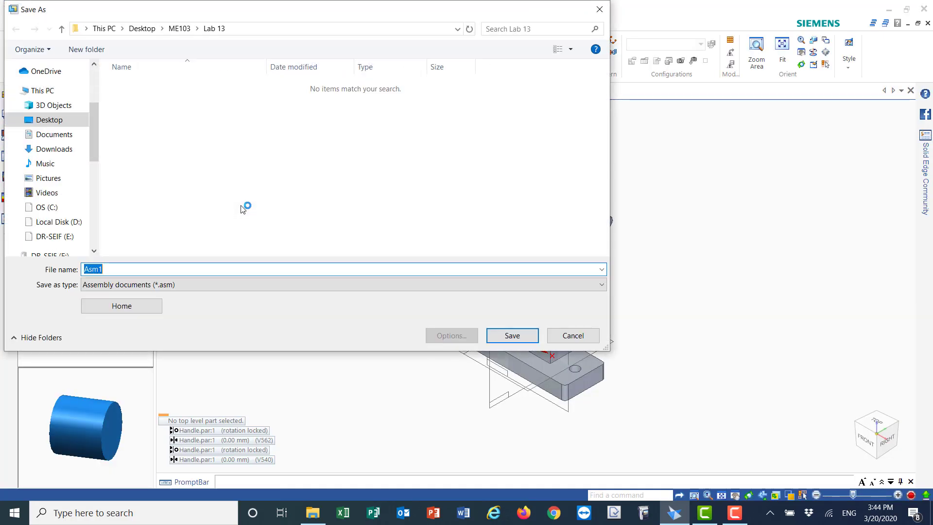
{"action": "left_click_drag", "start_coordinate": [373, 14], "coordinate": [425, 39]}
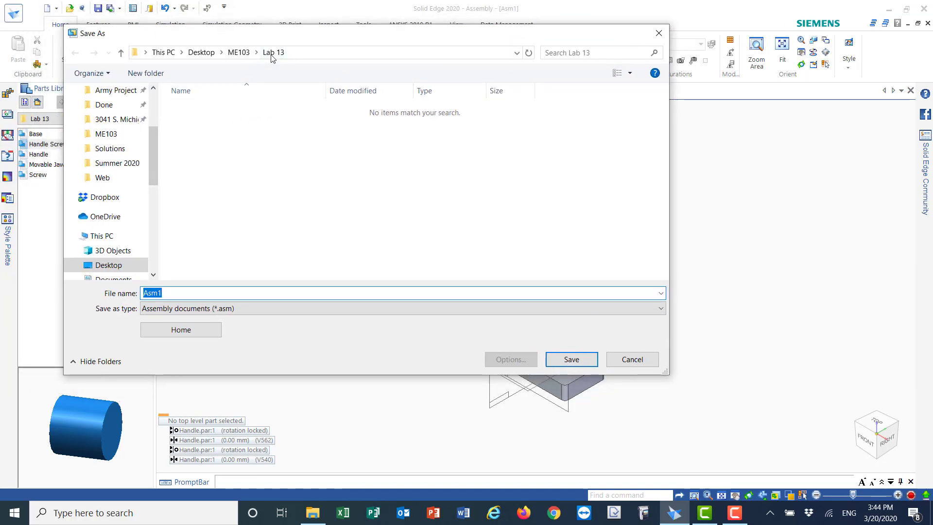
{"action": "left_click", "coordinate": [245, 54]}
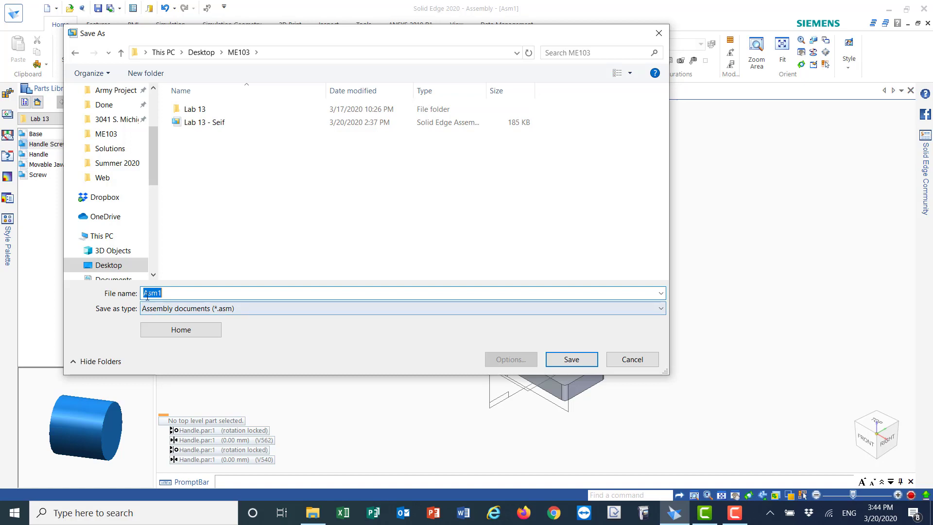
{"action": "left_click", "coordinate": [633, 360]}
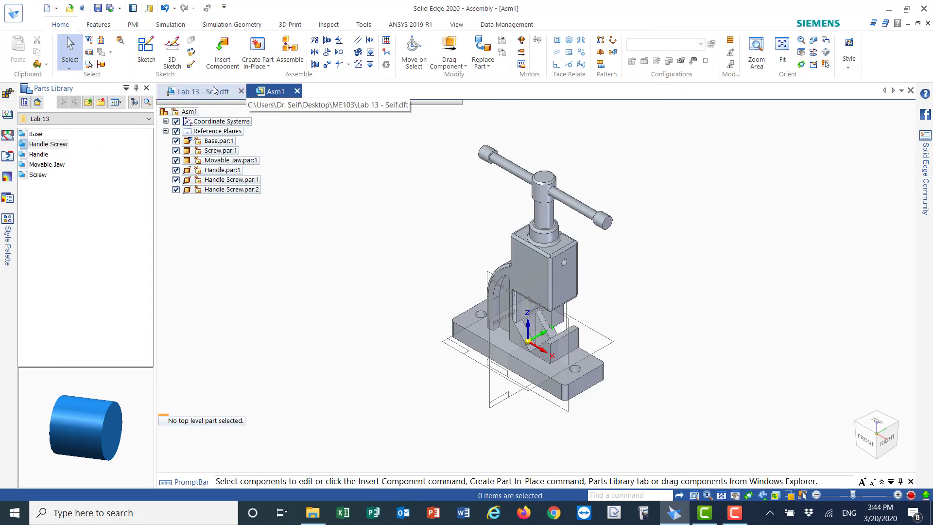
Create a new draft document from the ANSI Inch draft template
{"action": "left_click", "coordinate": [15, 14]}
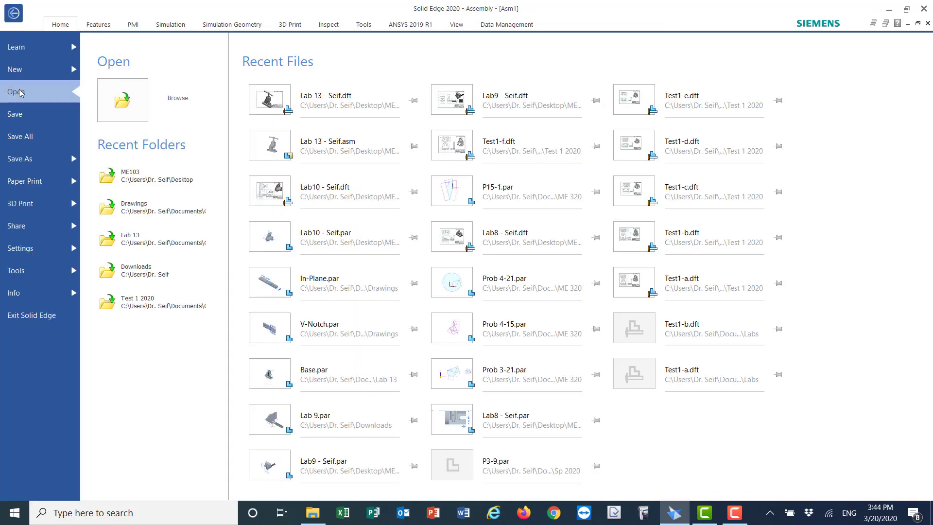
{"action": "left_click", "coordinate": [15, 70]}
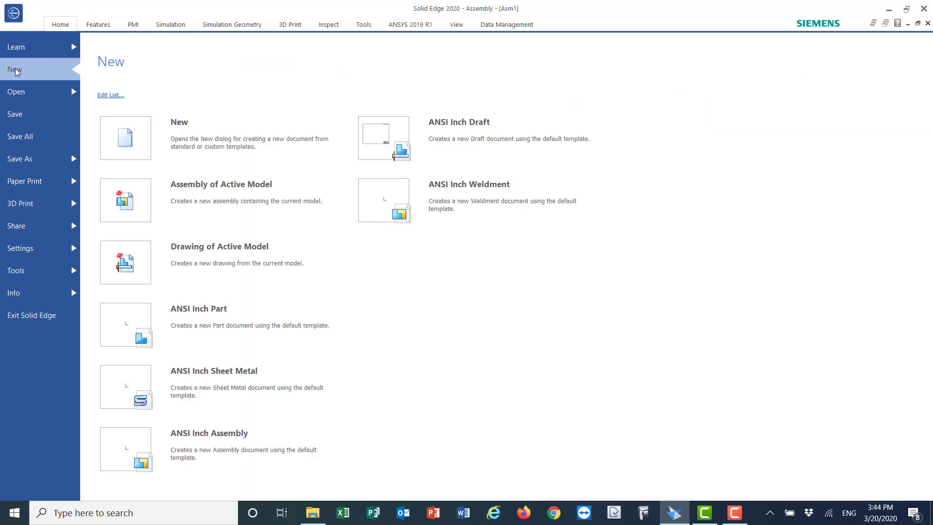
{"action": "left_click", "coordinate": [187, 137]}
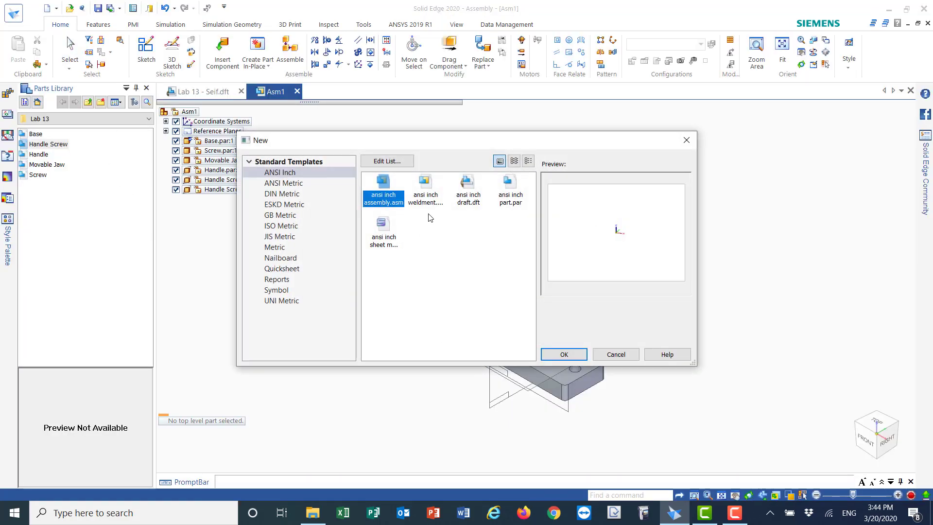
{"action": "left_click", "coordinate": [470, 197]}
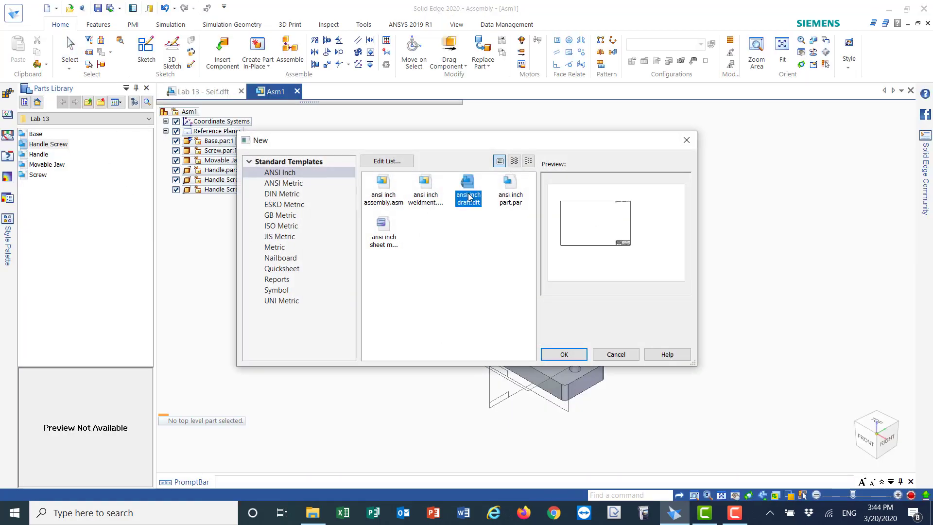
{"action": "left_click", "coordinate": [565, 355]}
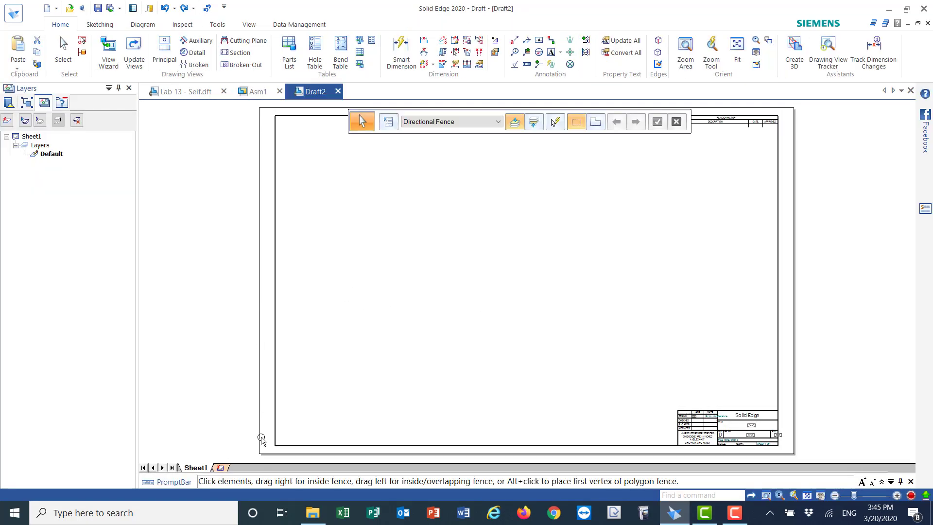
Set the drawing sheet's background to B-Sheet and move the floating command bar clear of the sheet
{"action": "right_click", "coordinate": [197, 468]}
{"action": "left_click", "coordinate": [215, 453]}
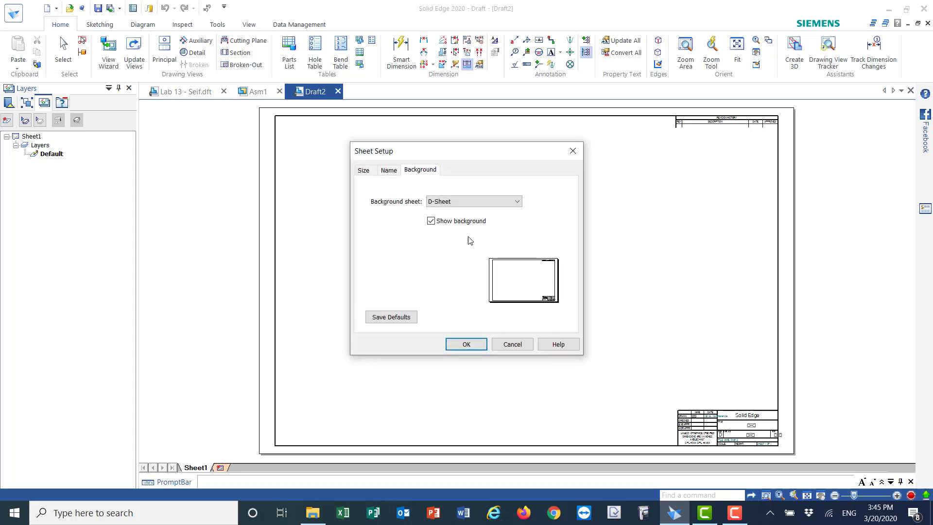
{"action": "left_click", "coordinate": [518, 204]}
{"action": "left_click", "coordinate": [444, 230]}
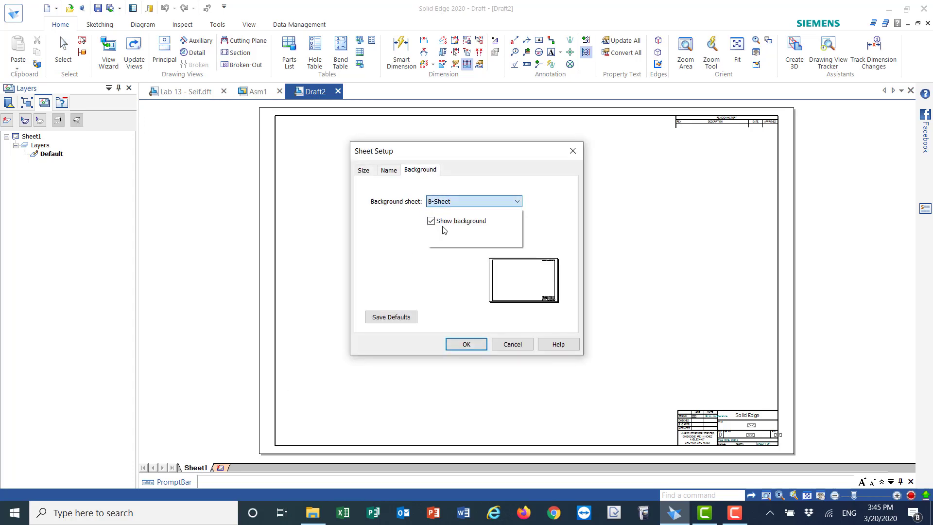
{"action": "left_click", "coordinate": [466, 344]}
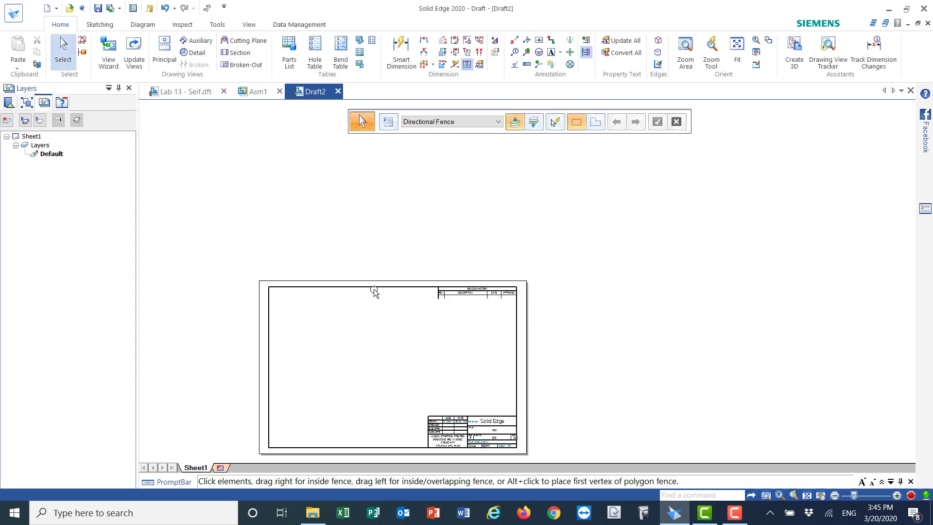
{"action": "left_click", "coordinate": [736, 46]}
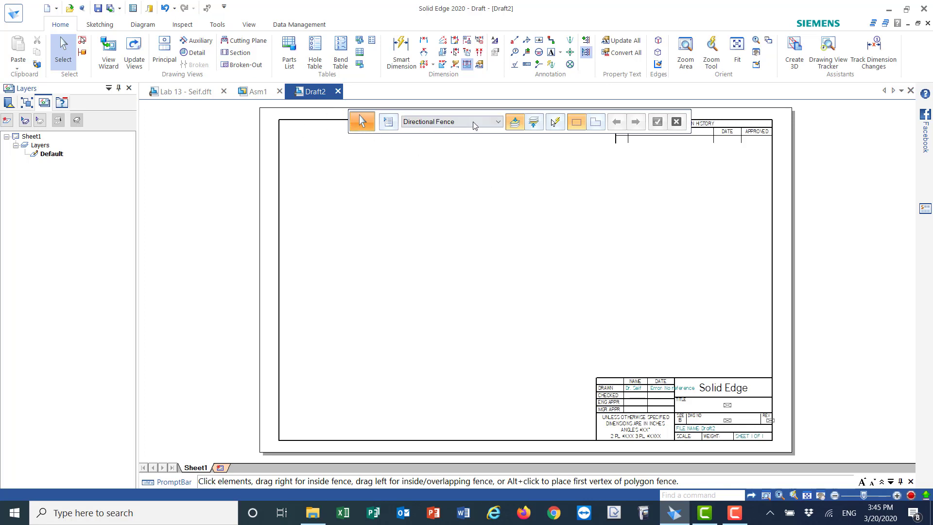
{"action": "left_click_drag", "start_coordinate": [475, 126], "coordinate": [594, 92]}
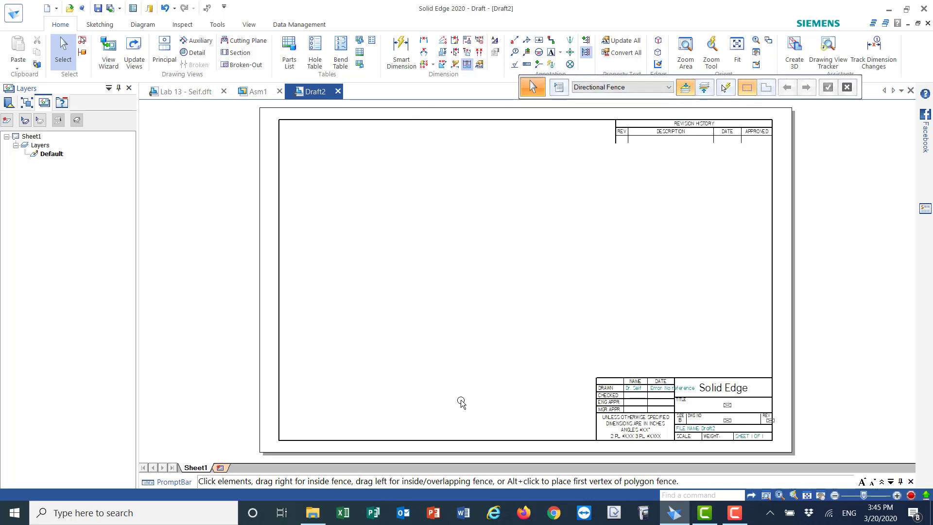
Place a 1:1 pictorial view of the saved Lab 13 assembly on the sheet, between the left border and the title block
{"action": "left_click", "coordinate": [110, 51]}
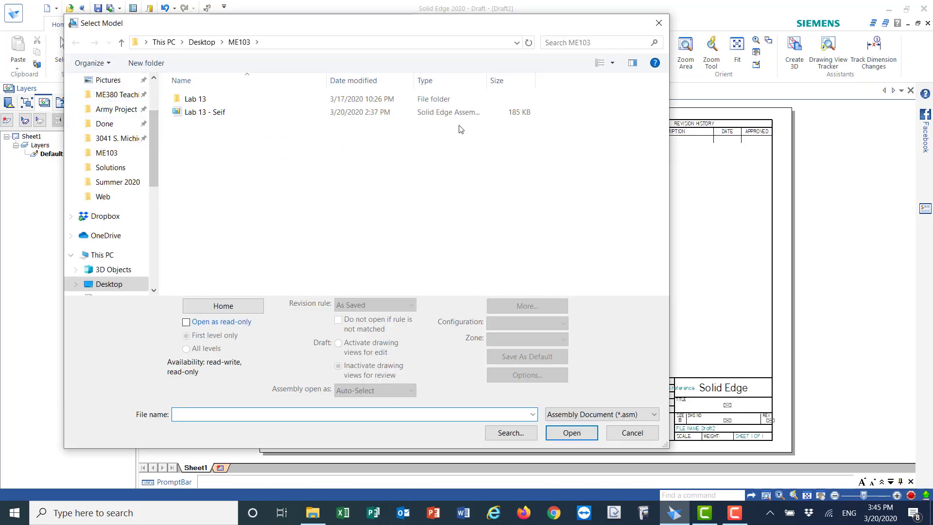
{"action": "left_click", "coordinate": [198, 115]}
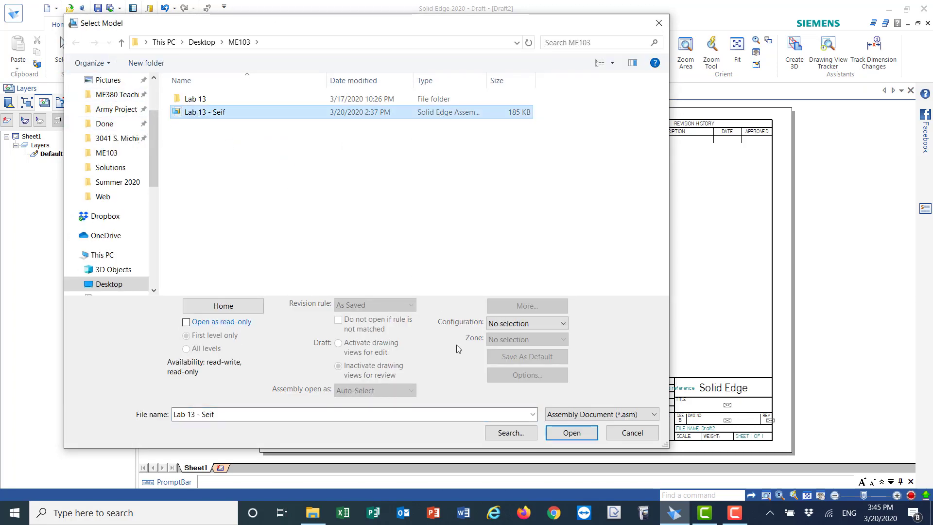
{"action": "left_click", "coordinate": [572, 432]}
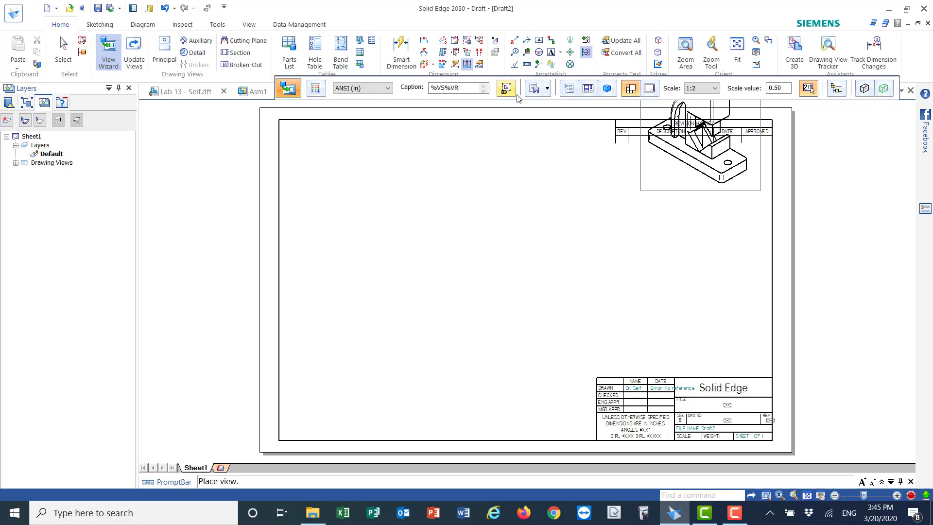
{"action": "left_click", "coordinate": [714, 88]}
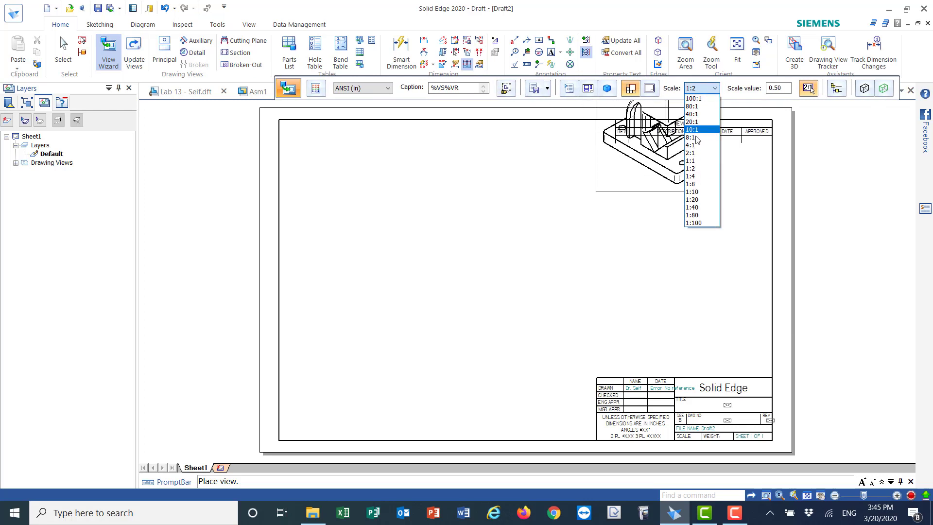
{"action": "left_click", "coordinate": [694, 161]}
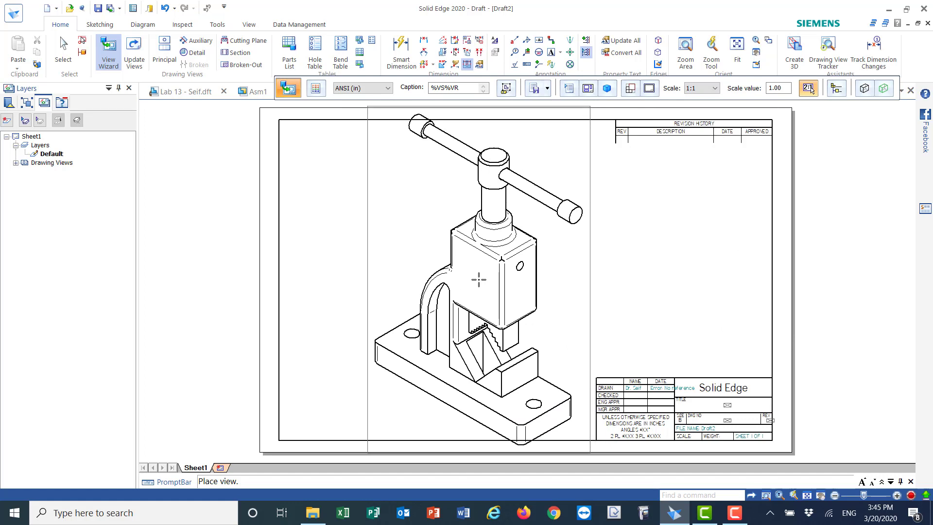
{"action": "left_click", "coordinate": [480, 278]}
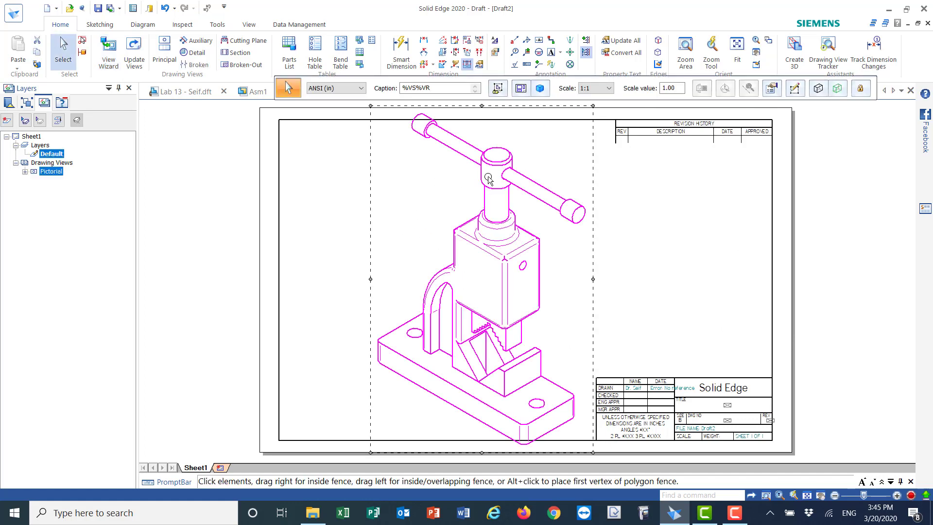
Set the pictorial view's shading to Grayscale Shaded with Edges and update the view
{"action": "left_click", "coordinate": [819, 92]}
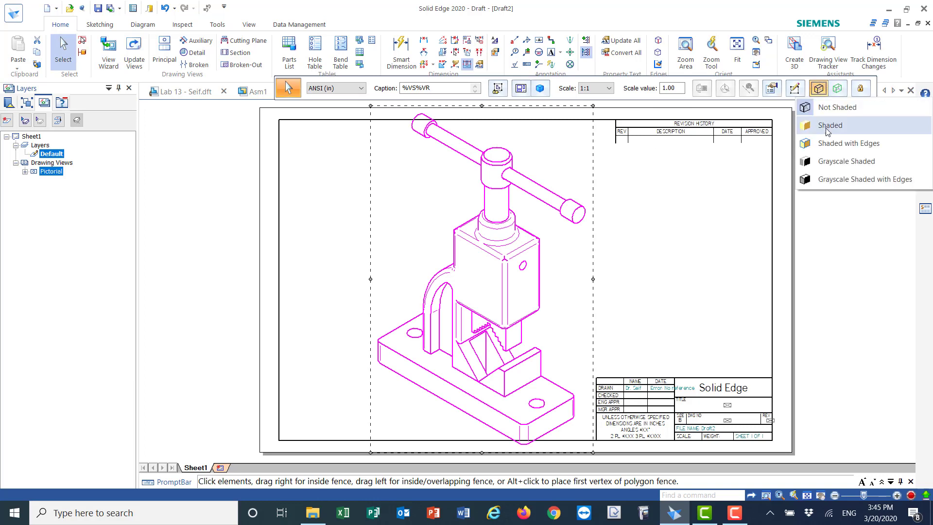
{"action": "left_click", "coordinate": [848, 181]}
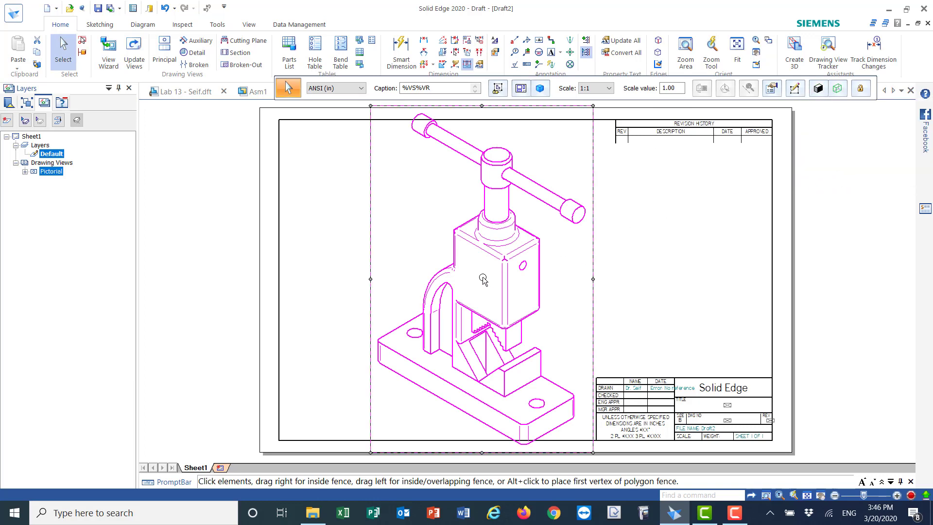
{"action": "right_click", "coordinate": [502, 265]}
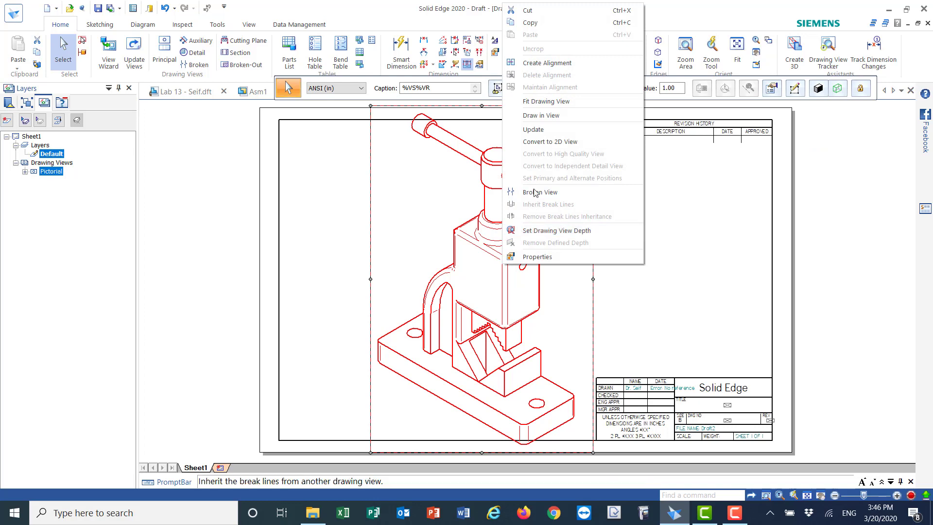
{"action": "left_click", "coordinate": [531, 129]}
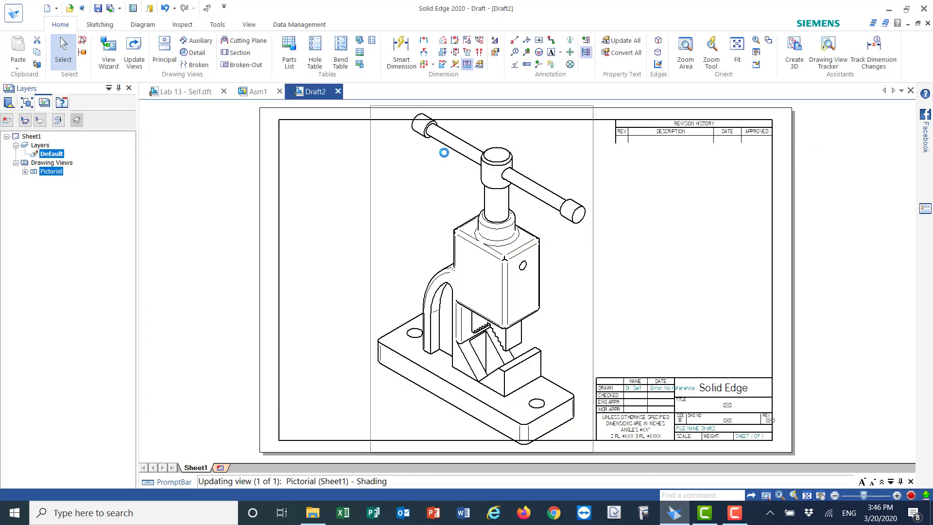
{"action": "left_click", "coordinate": [226, 241]}
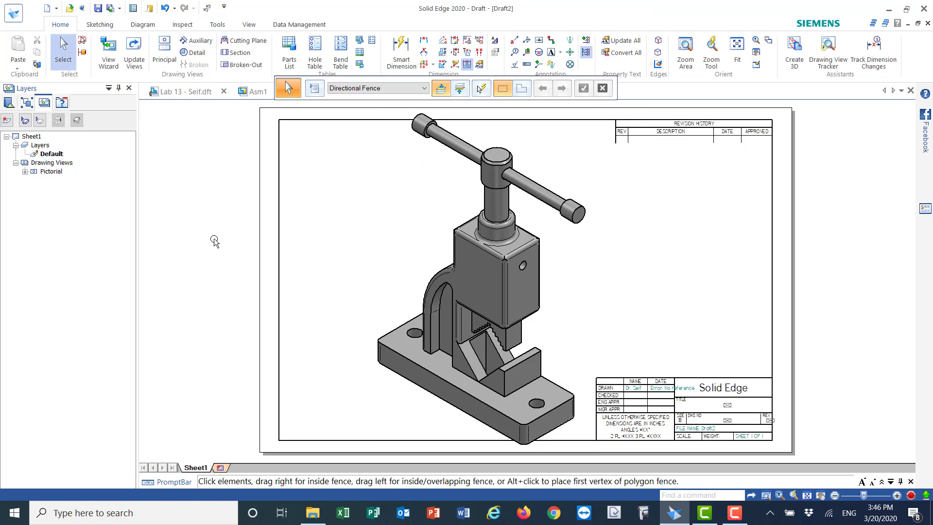
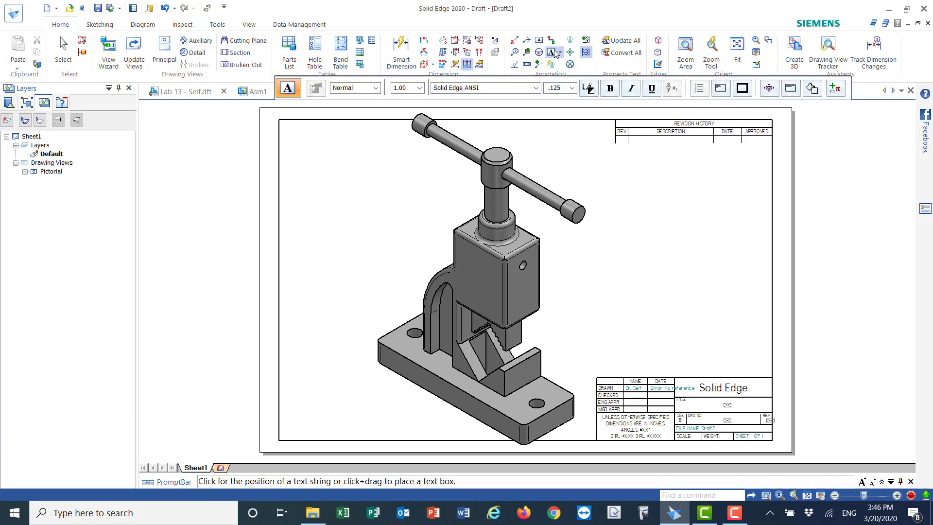
Add a bold text note at scale 2.00 in the blank area beside the vise, reading "Lab 13" followed by the author's surname, and select it
{"action": "left_click", "coordinate": [420, 88]}
{"action": "left_click", "coordinate": [401, 110]}
{"action": "left_click", "coordinate": [610, 89]}
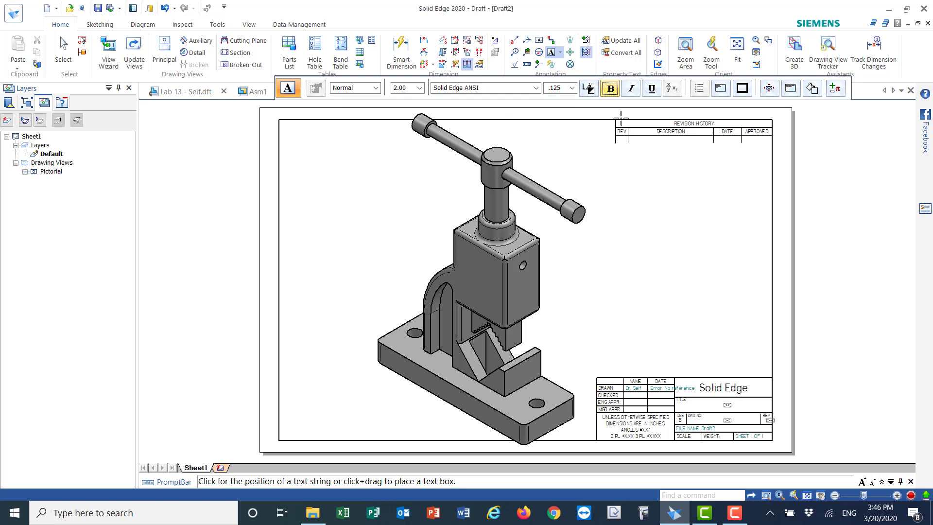
{"action": "left_click", "coordinate": [691, 241]}
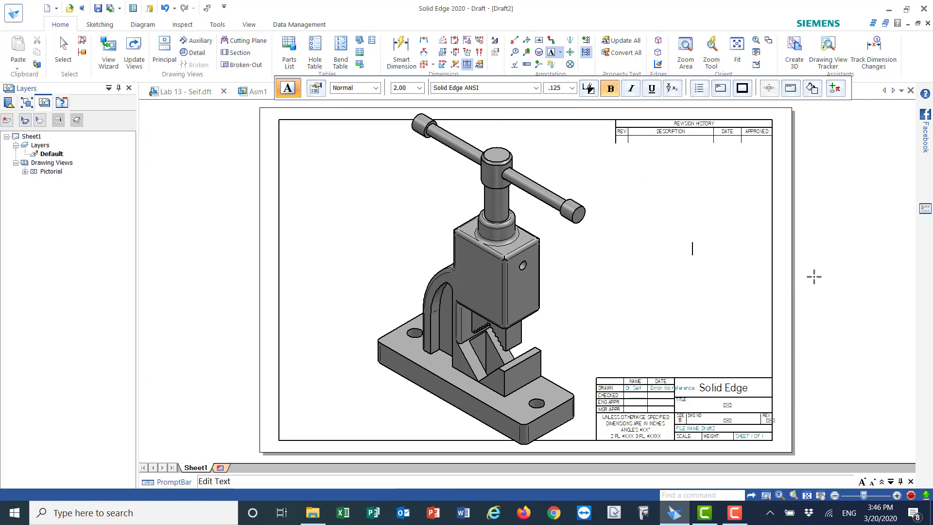
{"action": "type", "text": "Lab 13 - Seif"}
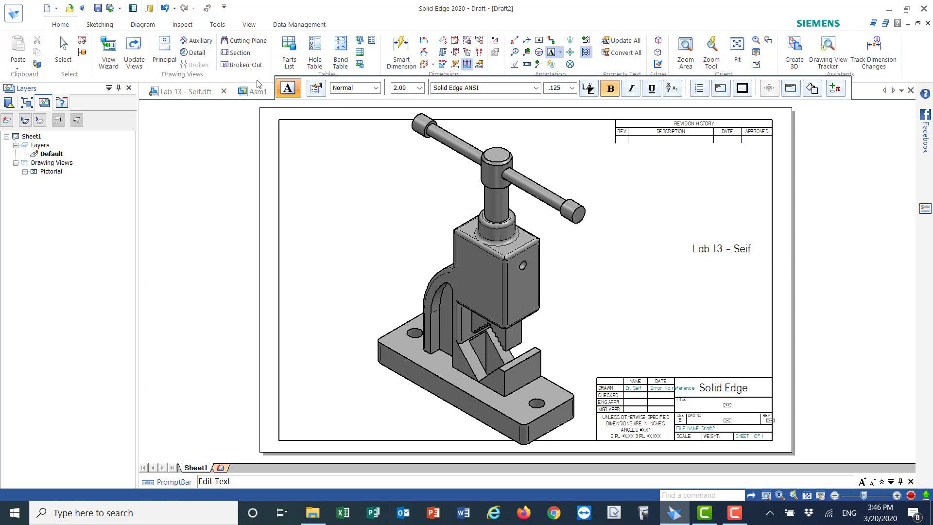
{"action": "left_click", "coordinate": [63, 49]}
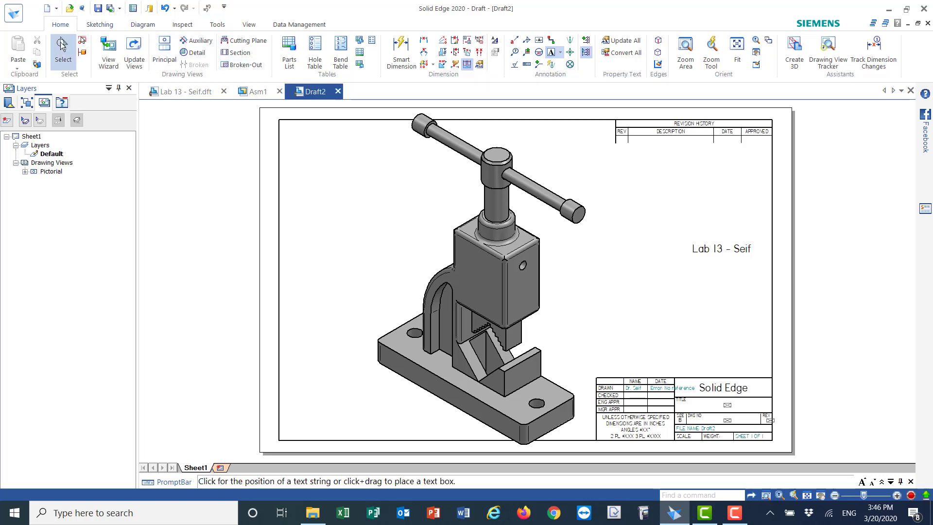
{"action": "left_click", "coordinate": [730, 254]}
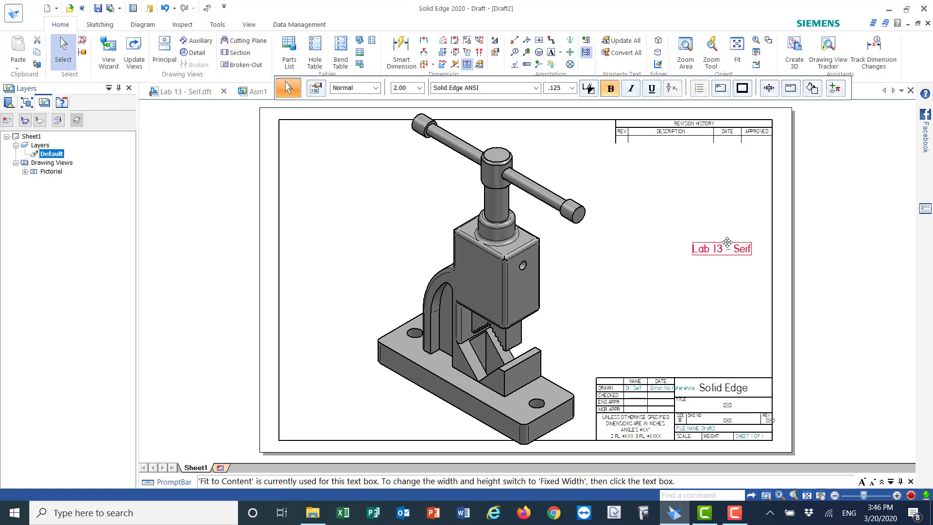
Move the Lab 13 text note into the TITLE field of the sheet's title block
{"action": "left_click_drag", "start_coordinate": [728, 243], "coordinate": [730, 400]}
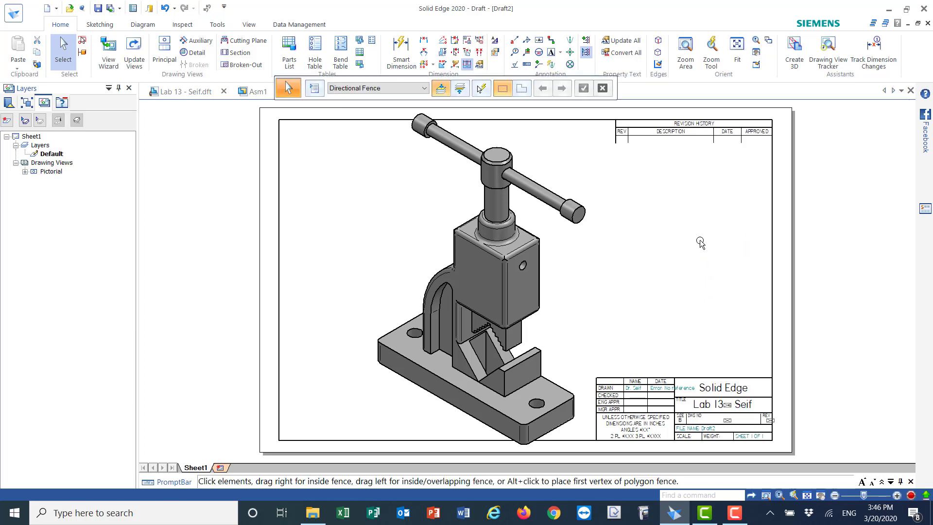
{"action": "left_click", "coordinate": [13, 15]}
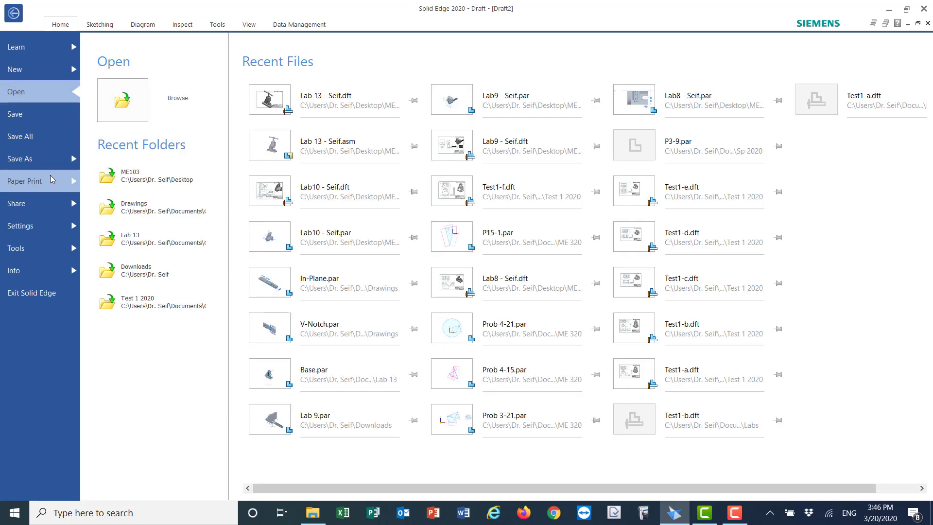
{"action": "left_click", "coordinate": [17, 162]}
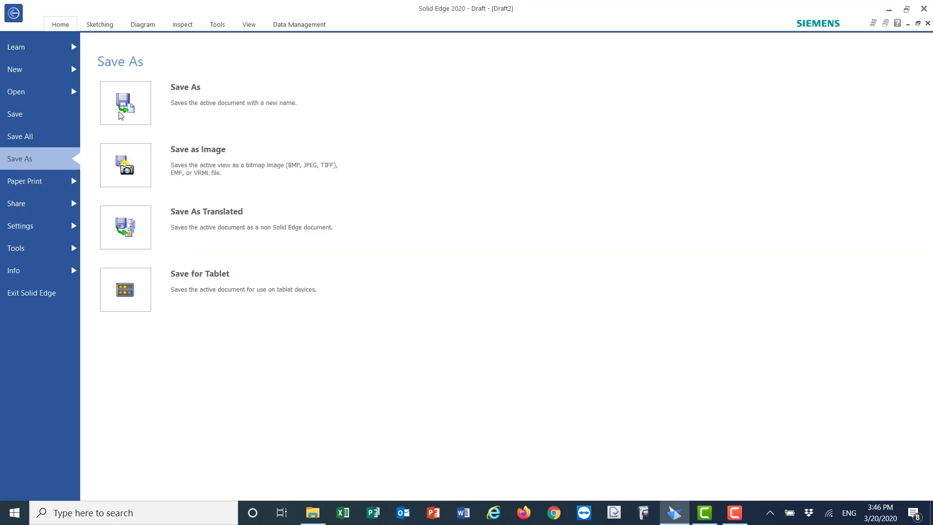
{"action": "left_click", "coordinate": [172, 98]}
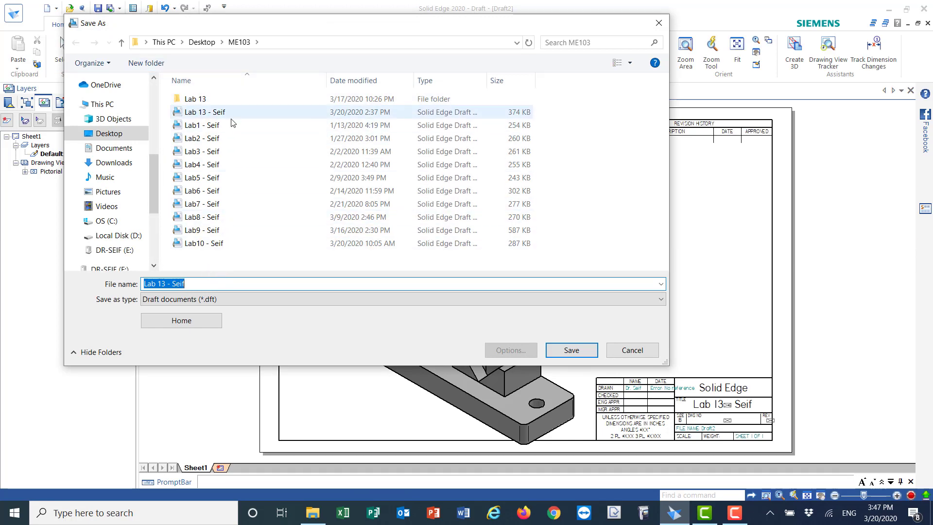
{"action": "left_click", "coordinate": [636, 353]}
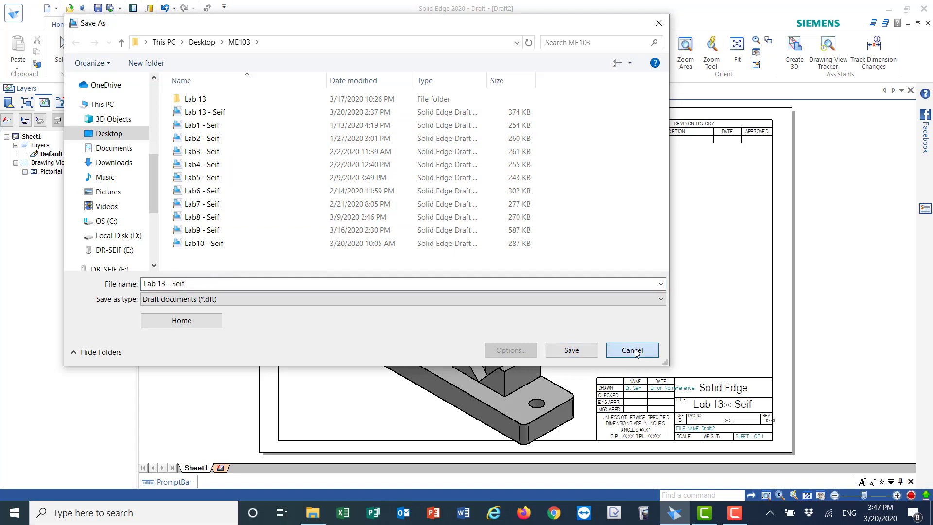
{"action": "left_click", "coordinate": [636, 351]}
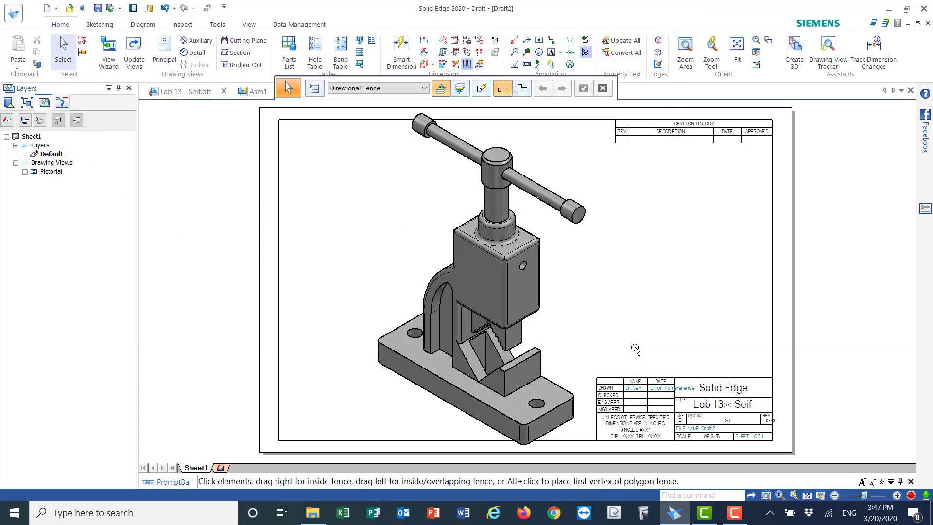